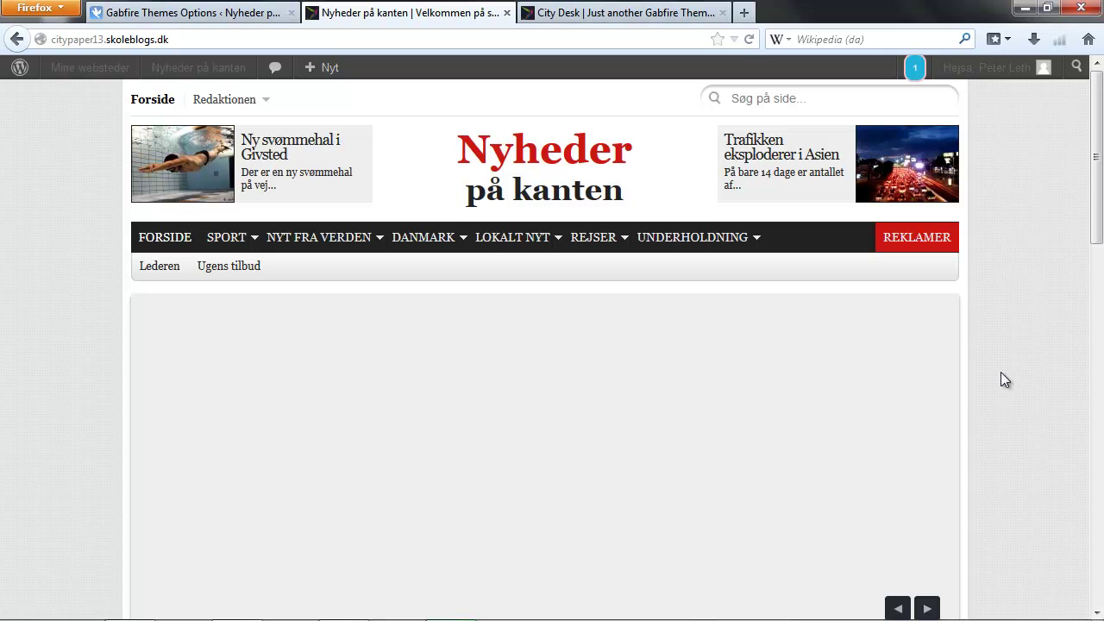
Examine the news site's front-page sections and compare its header and layout with the City Desk demo and the theme's category options.
scroll(1026, 340, down, 2)
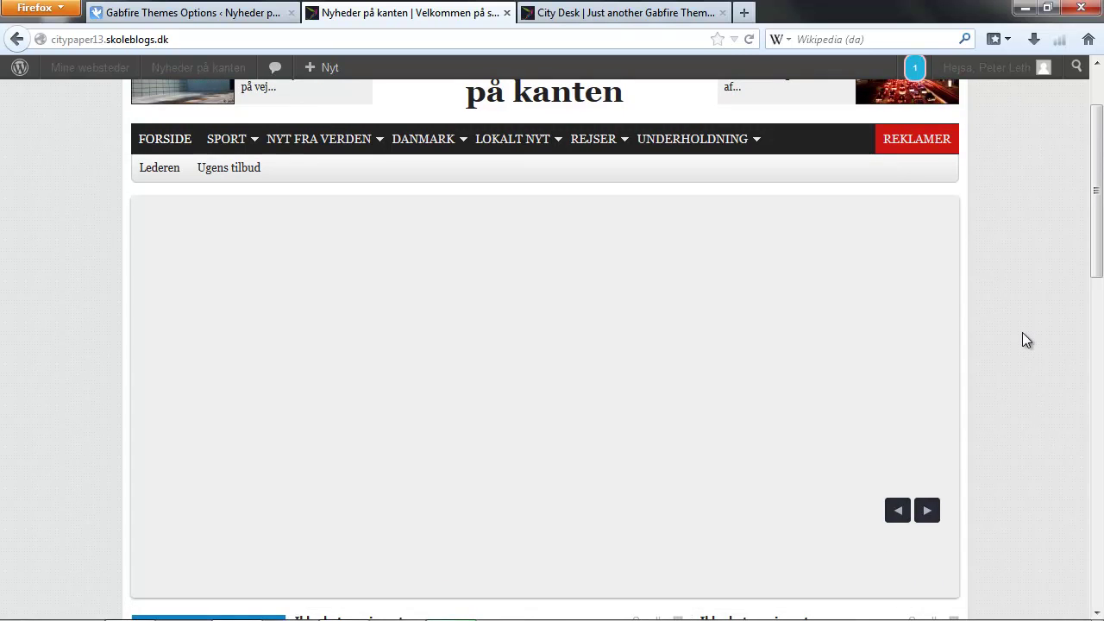
scroll(1026, 340, down, 8)
scroll(1023, 334, down, 2)
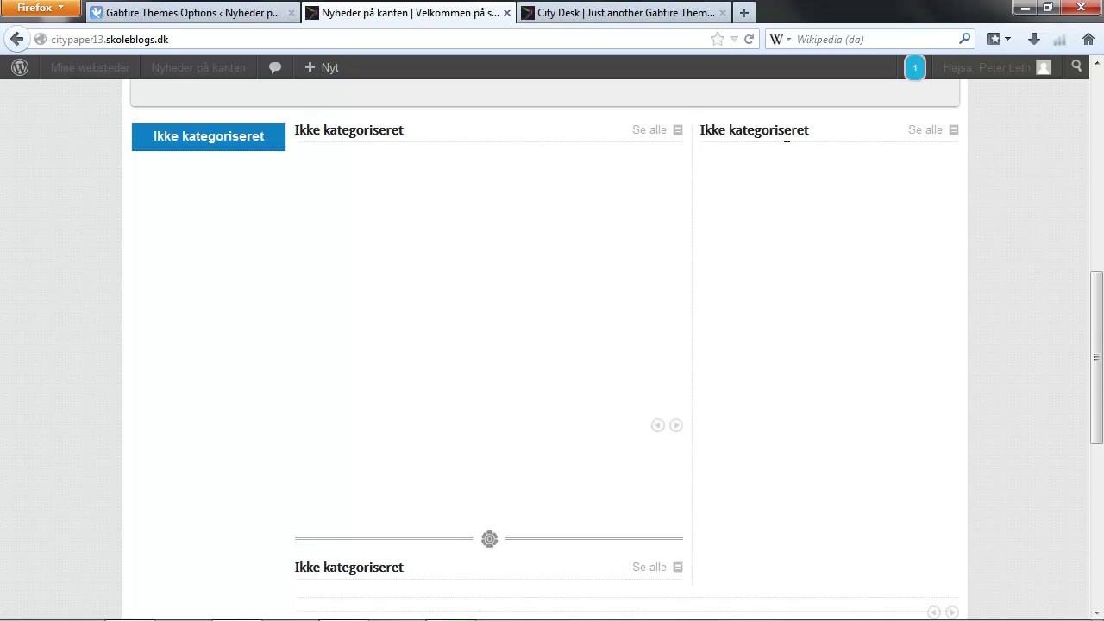
scroll(596, 356, down, 5)
scroll(613, 343, down, 1)
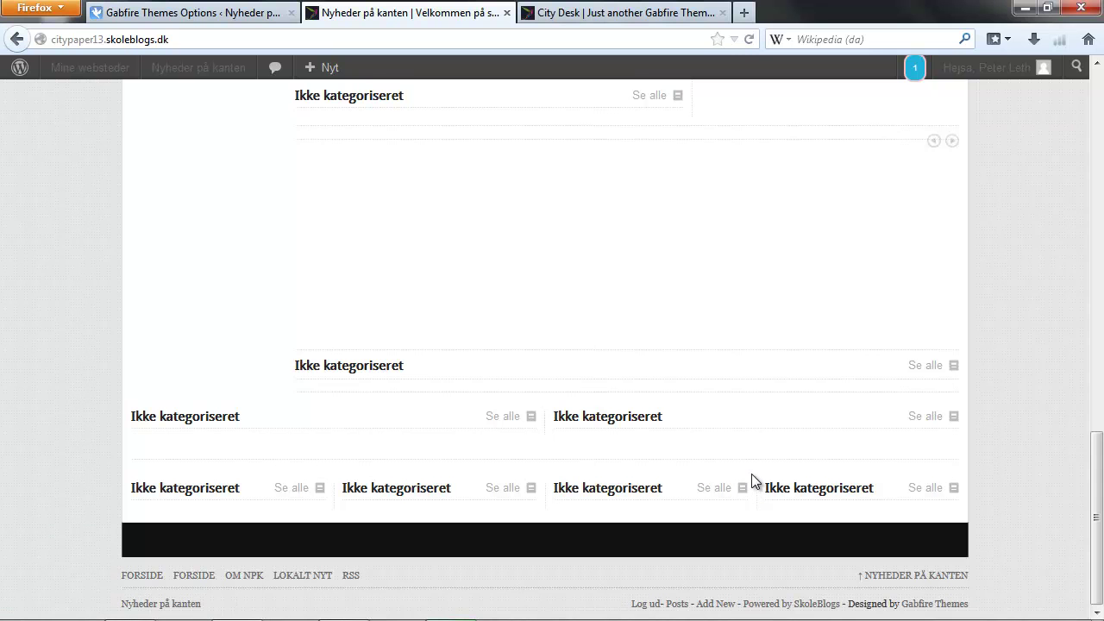
key(Home)
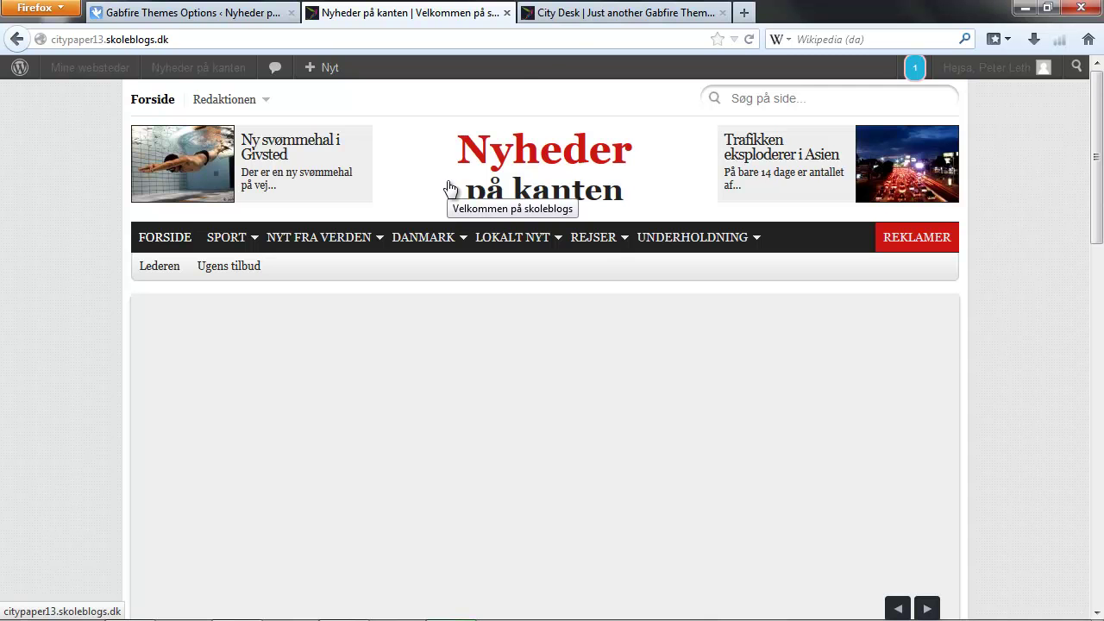
click(575, 14)
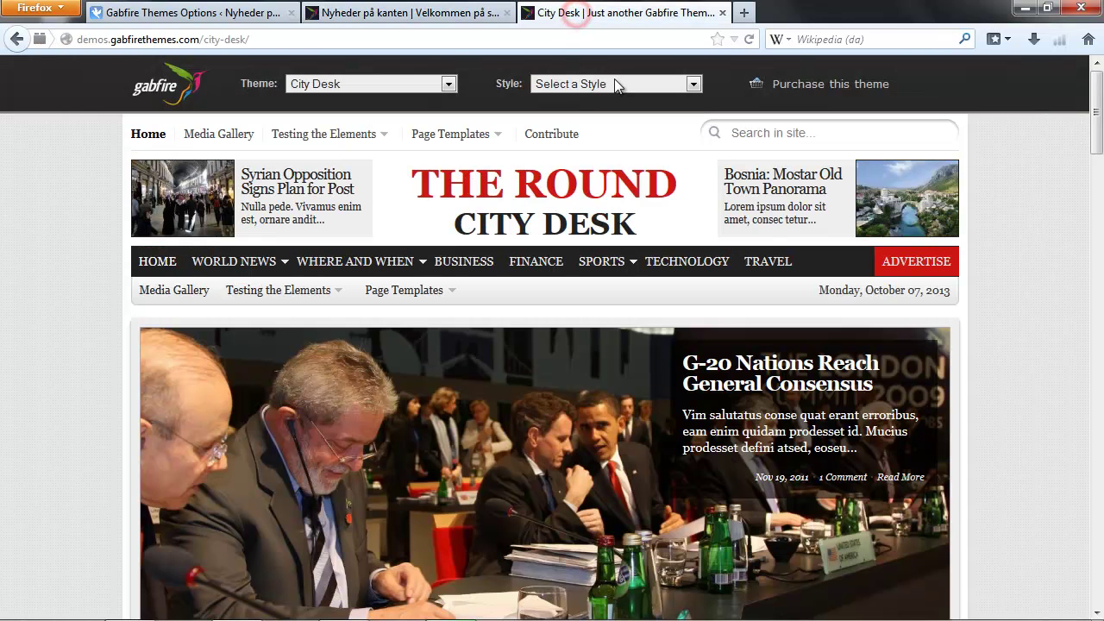
drag(1096, 130, 1095, 104)
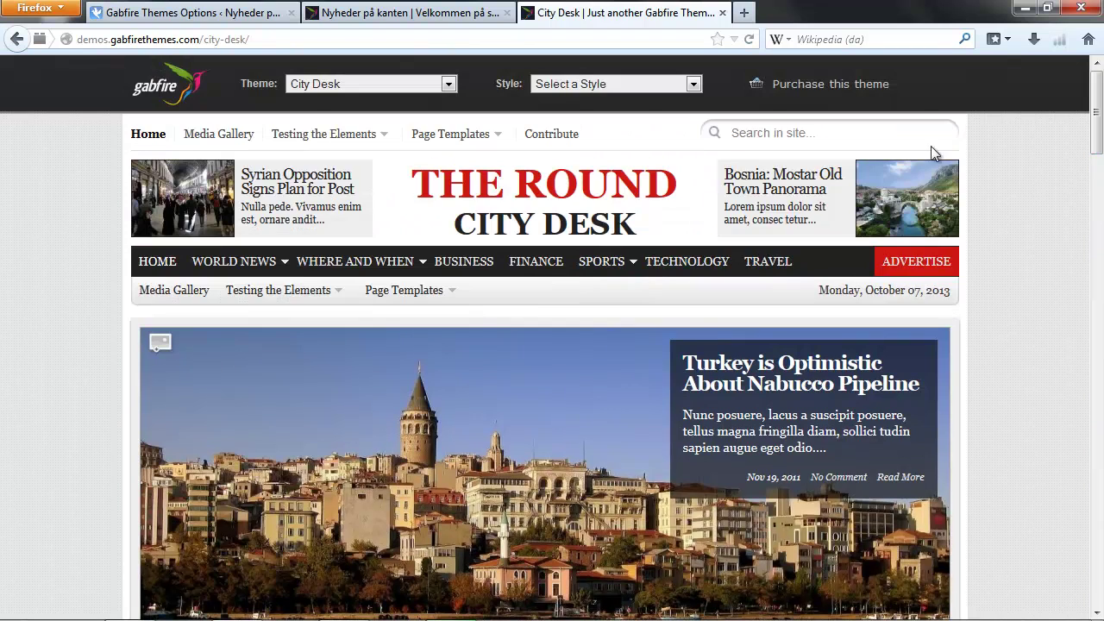
click(214, 17)
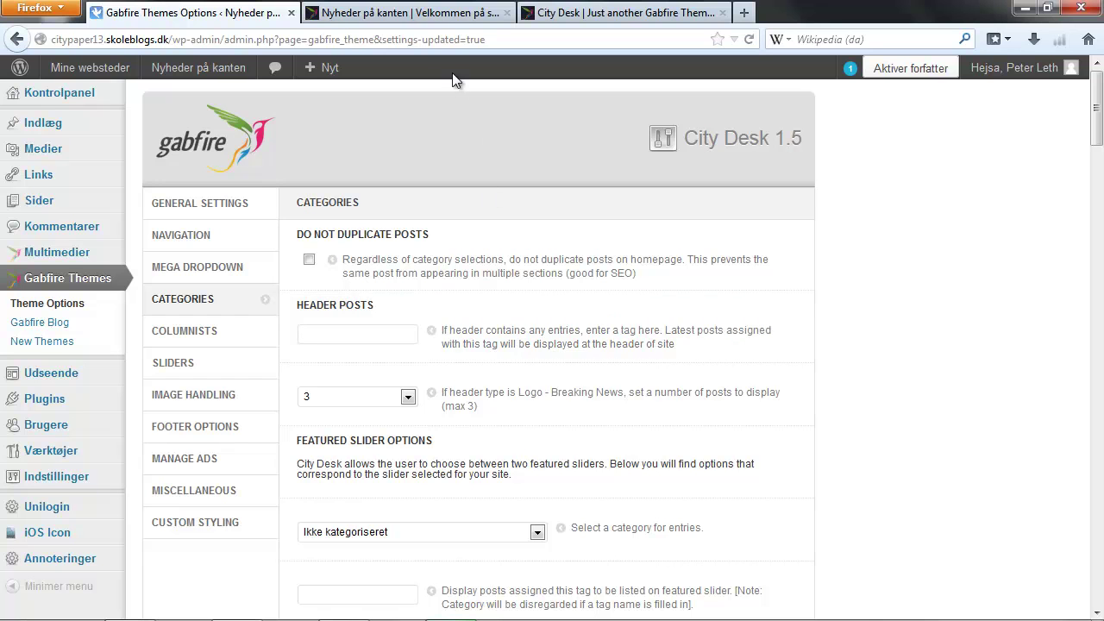
click(451, 12)
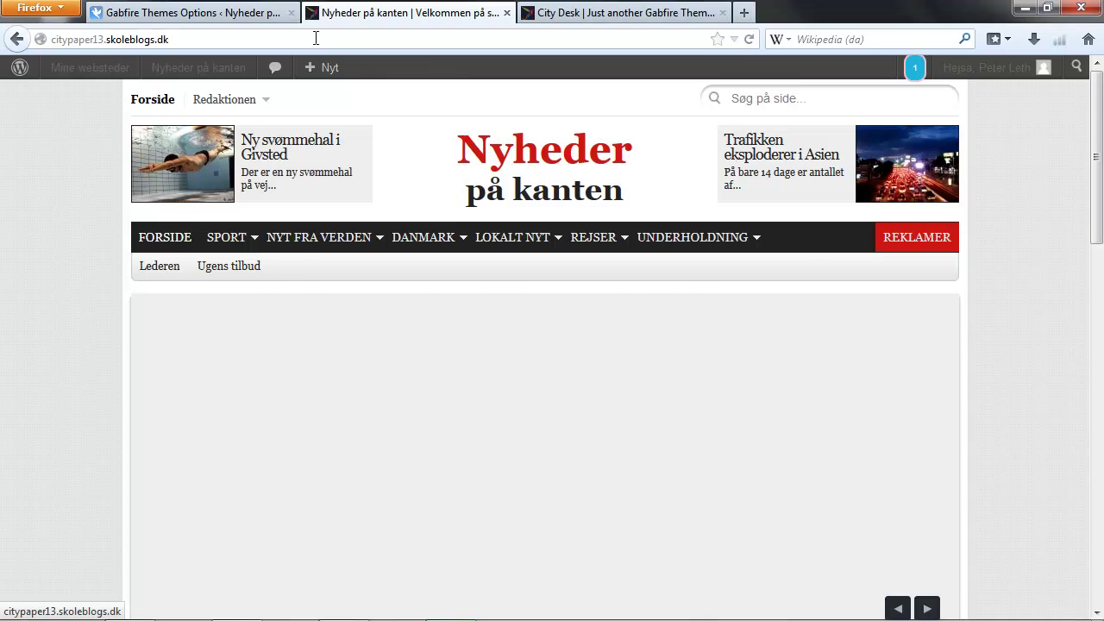
In the theme's category options, set the header posts tag to "teaser".
click(247, 14)
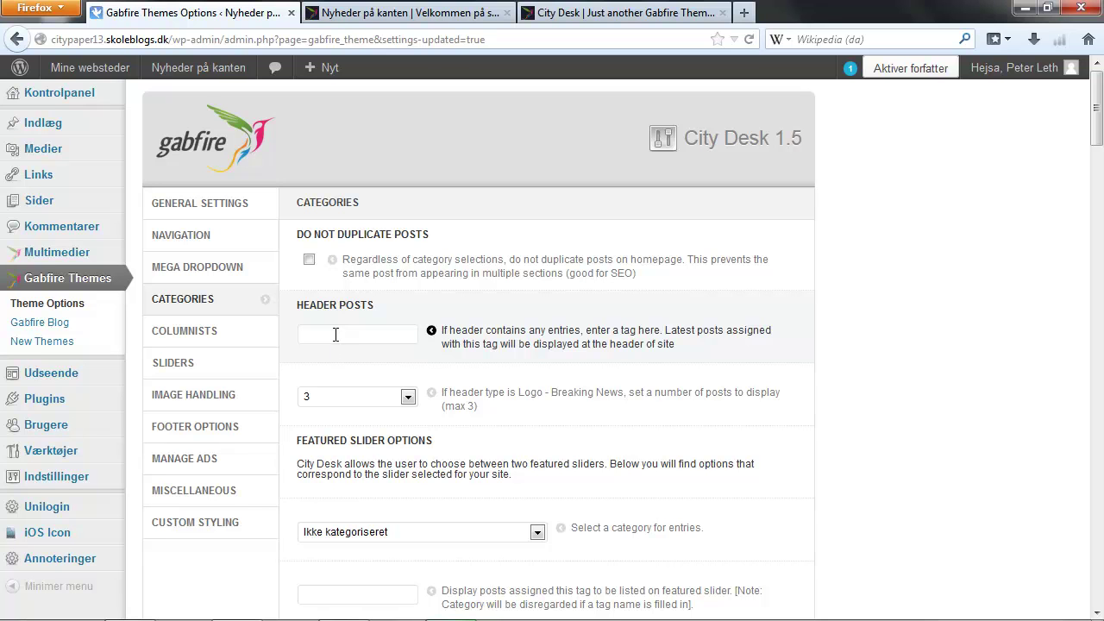
click(336, 332)
text(teaser)
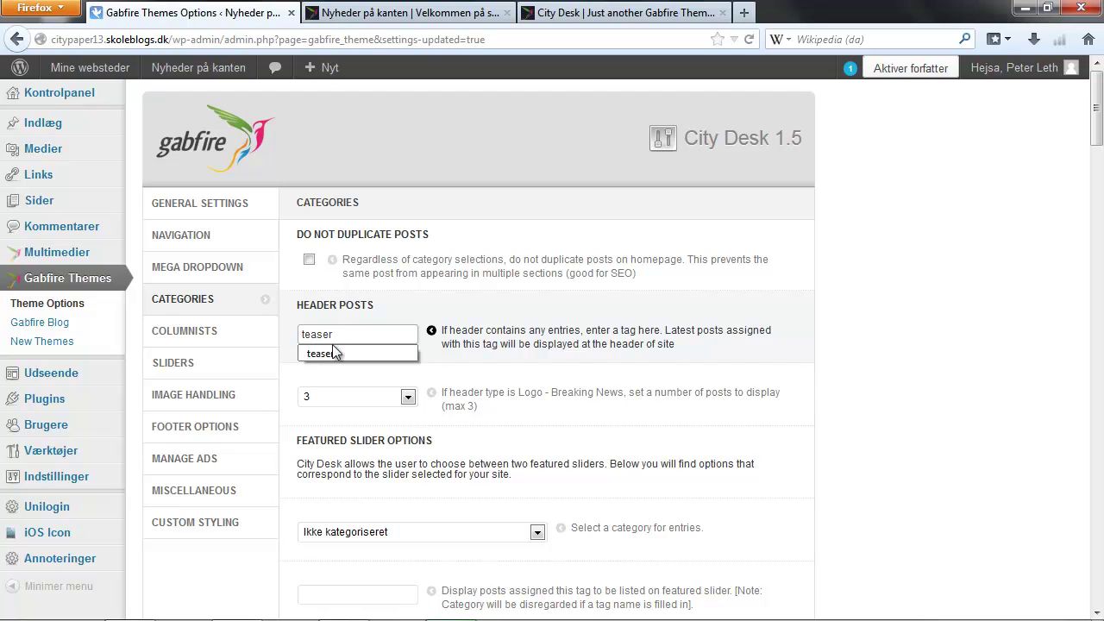
click(333, 354)
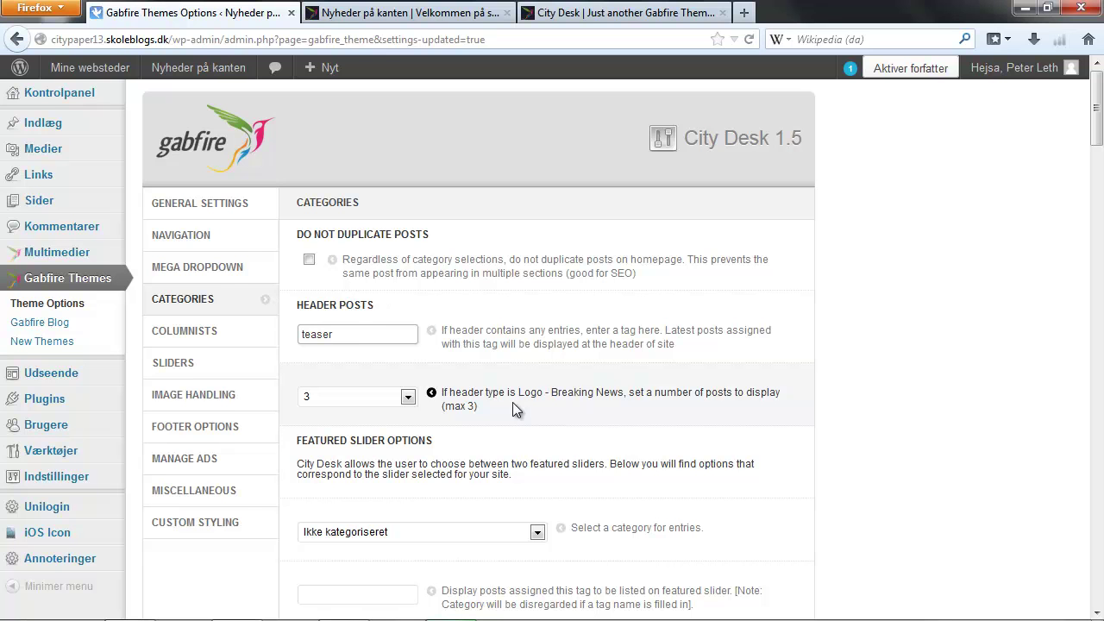
Check the featured slider in the City Desk demo and set the site's featured slider category to Sport.
scroll(512, 402, down, 4)
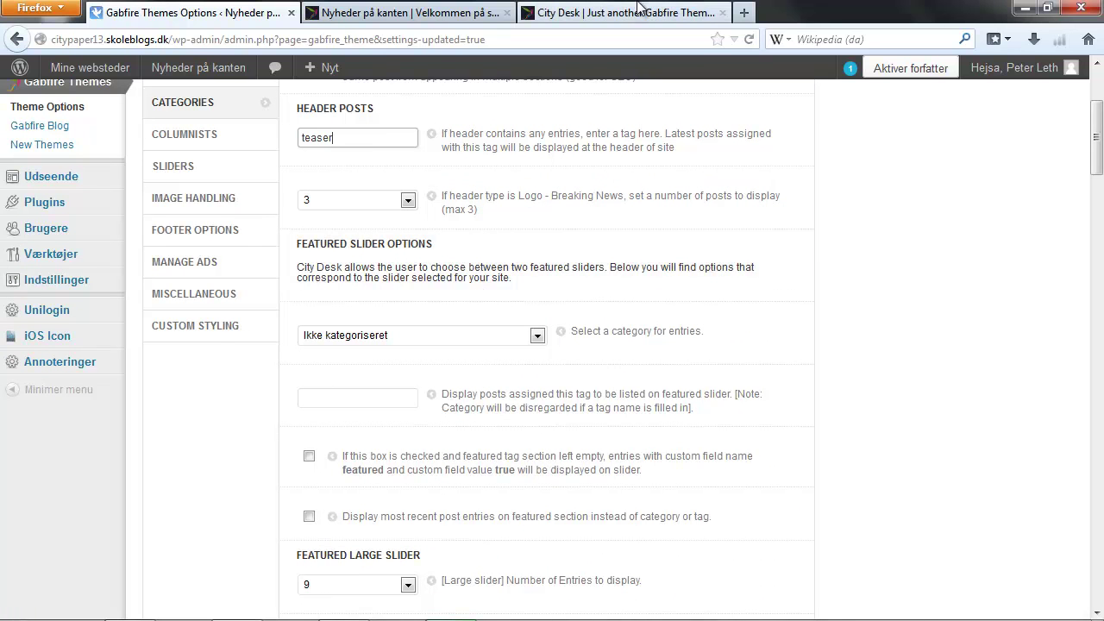
click(635, 12)
scroll(1049, 350, down, 2)
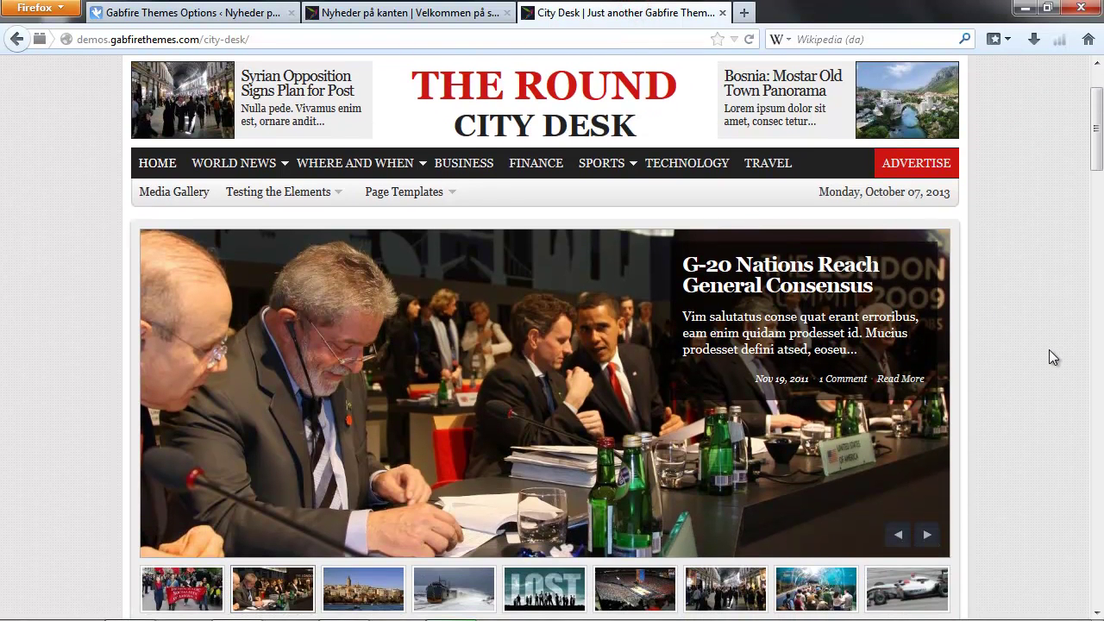
click(270, 16)
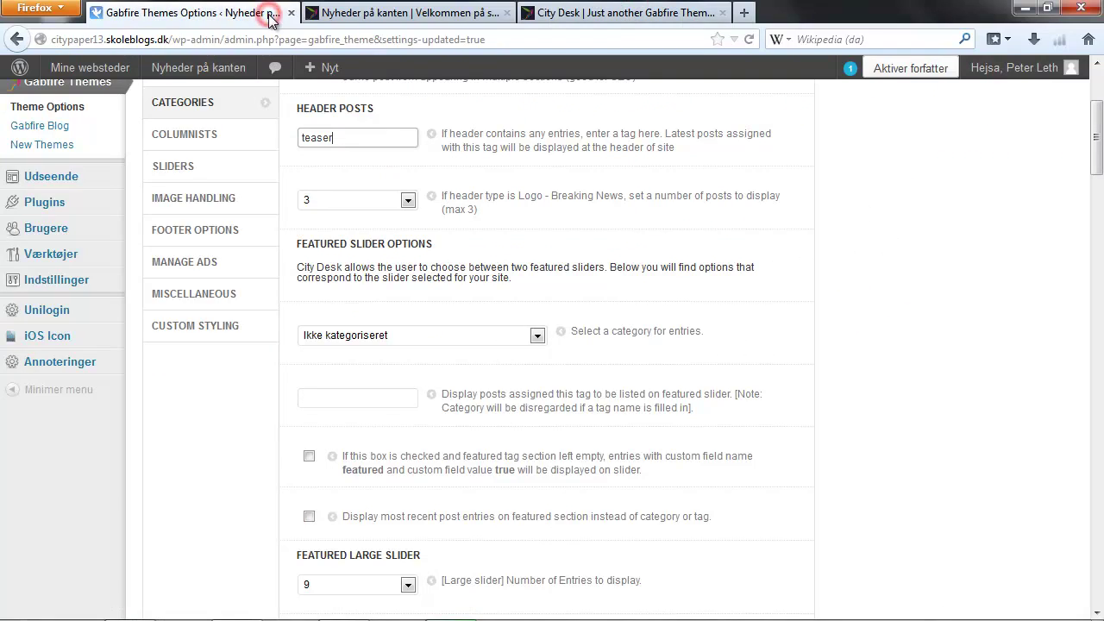
click(446, 333)
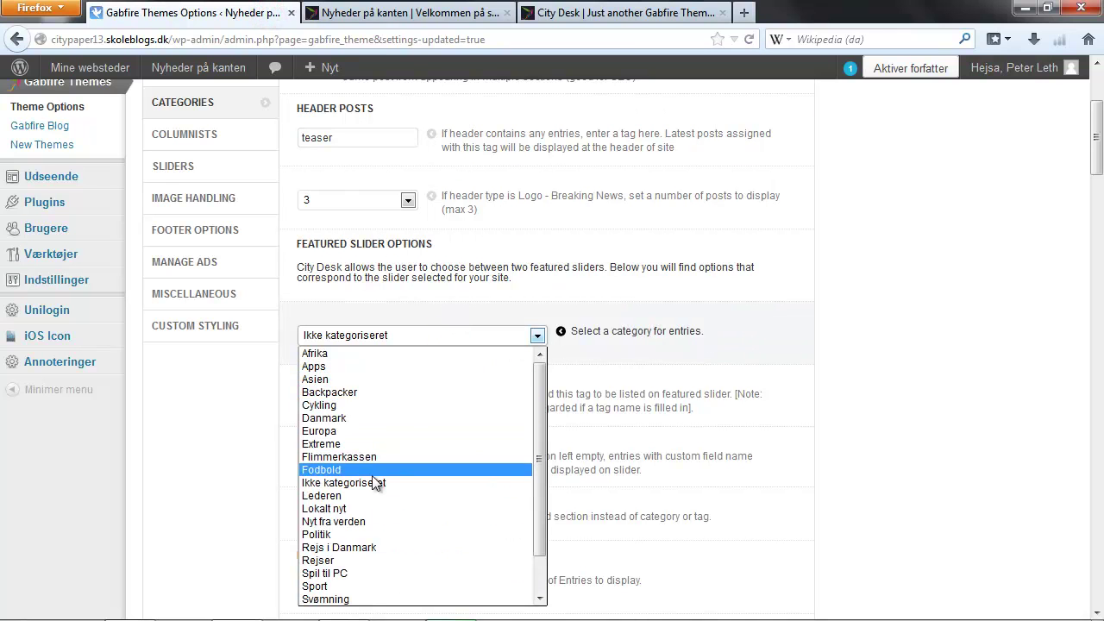
click(343, 589)
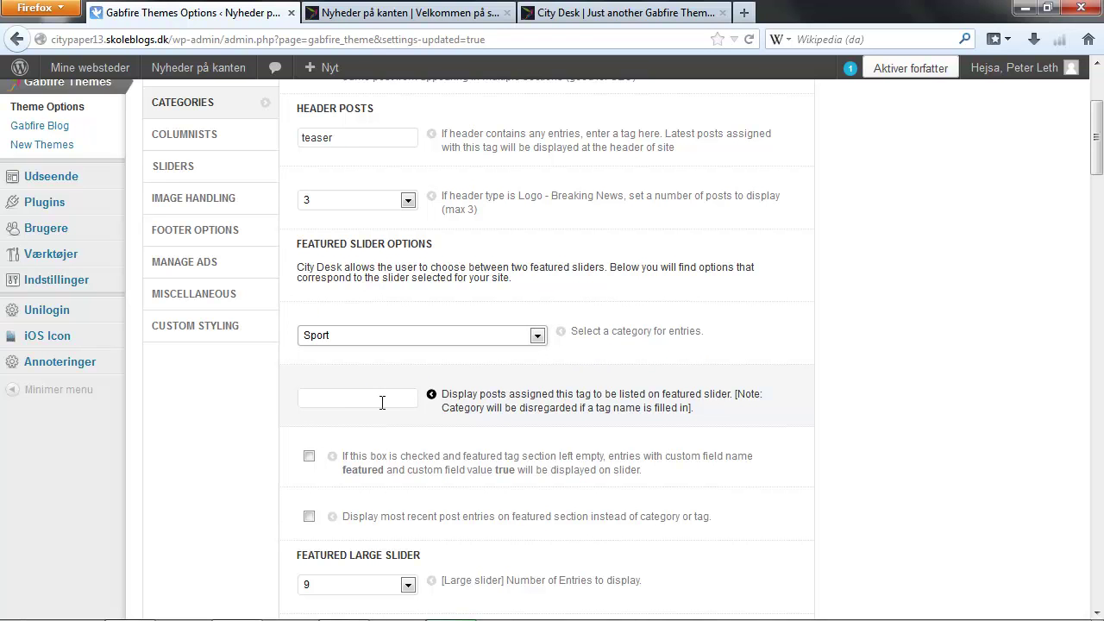
Enable displaying the most recent post entries in the featured section instead of category or tag, keeping Sport as its category.
scroll(420, 470, down, 2)
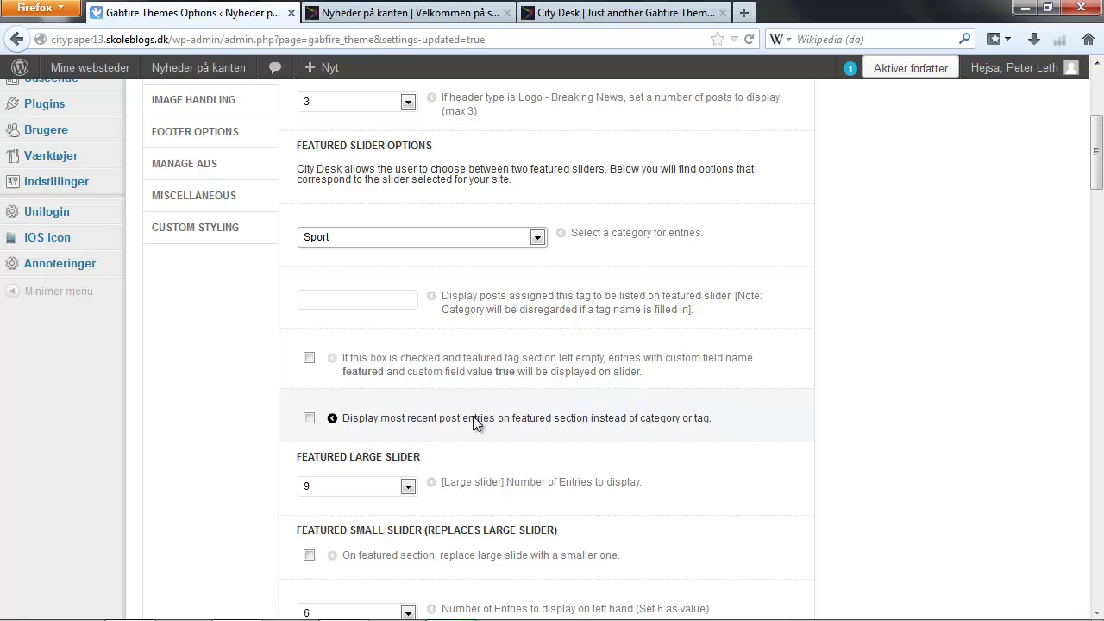
click(308, 420)
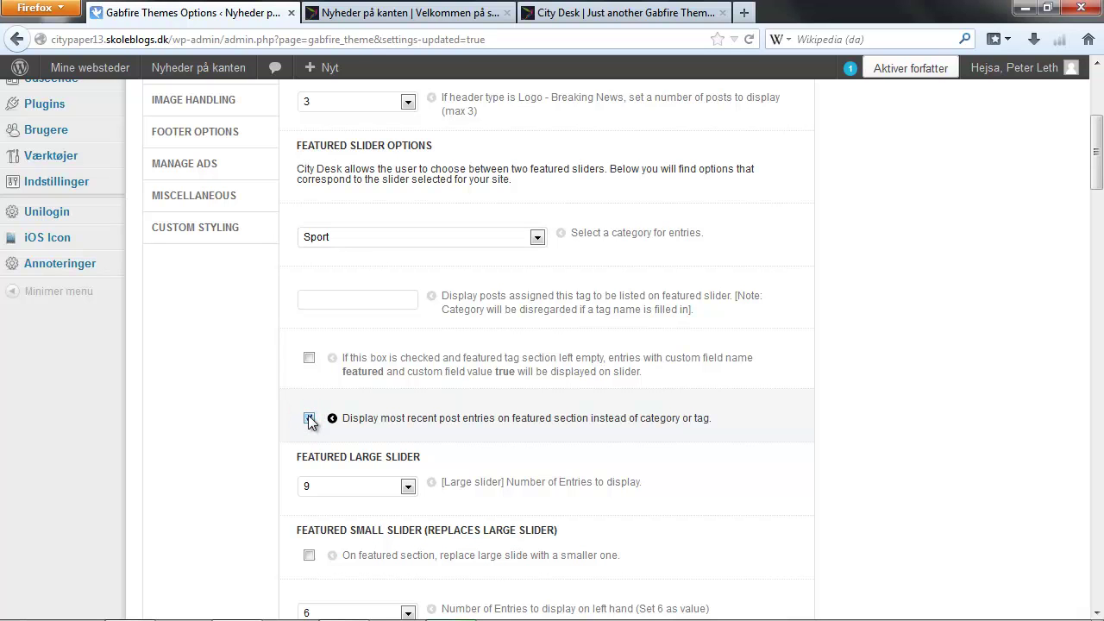
click(514, 238)
click(536, 285)
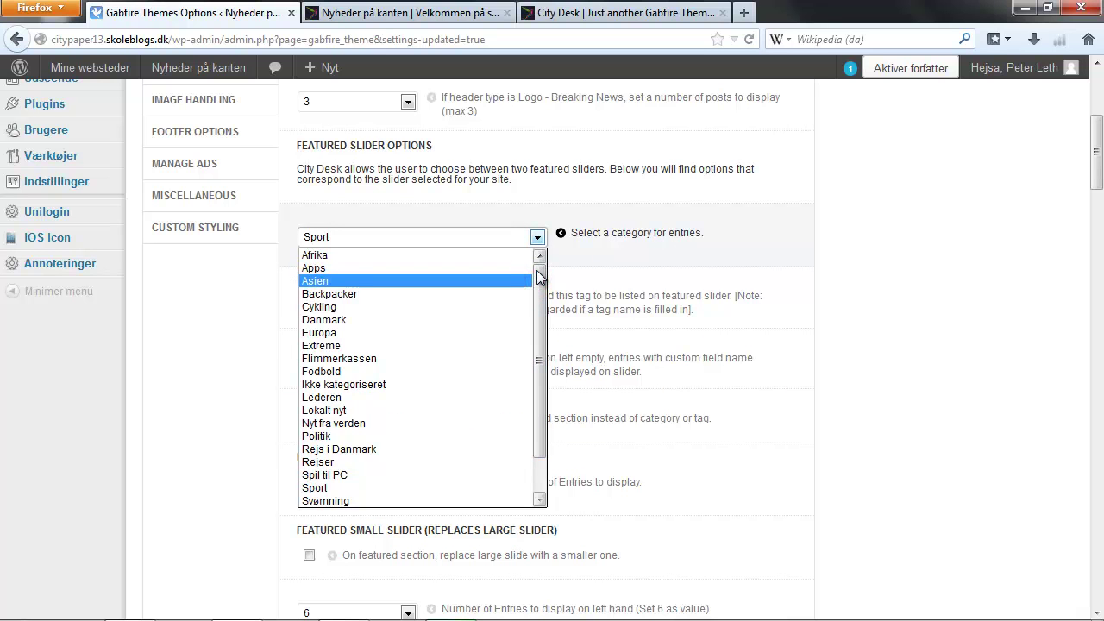
click(314, 488)
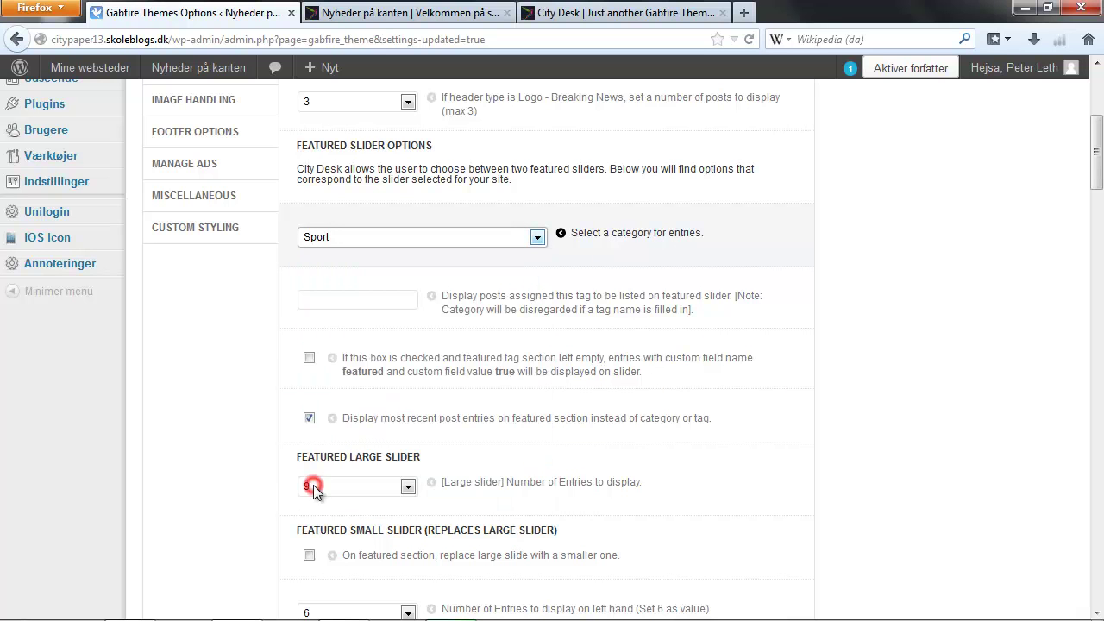
Set the featured large slider's number of entries to 6.
scroll(799, 469, down, 3)
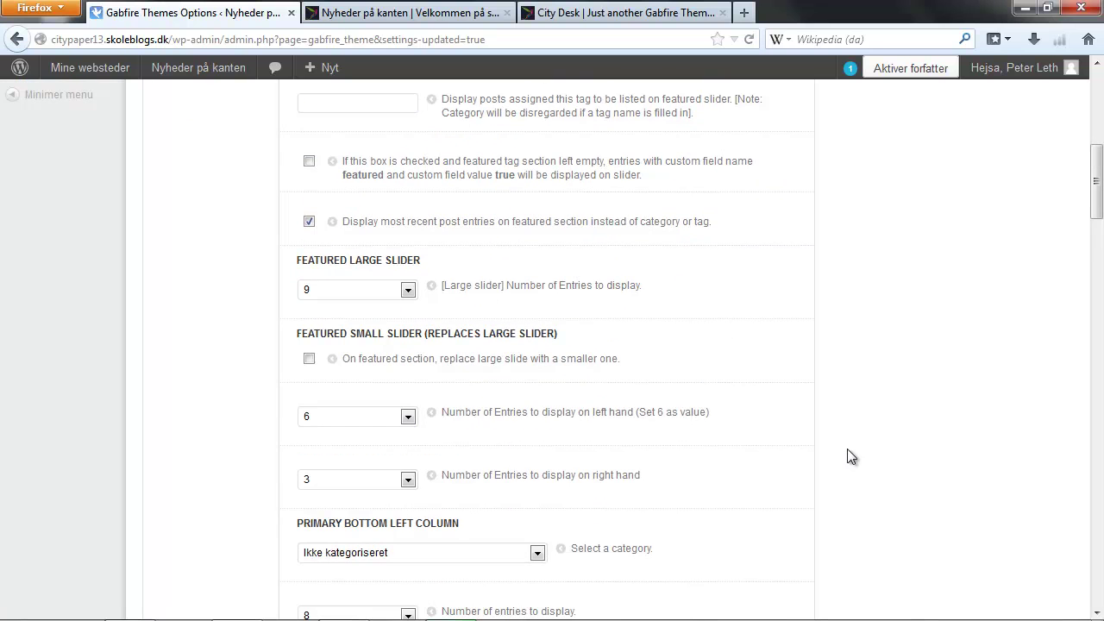
click(409, 291)
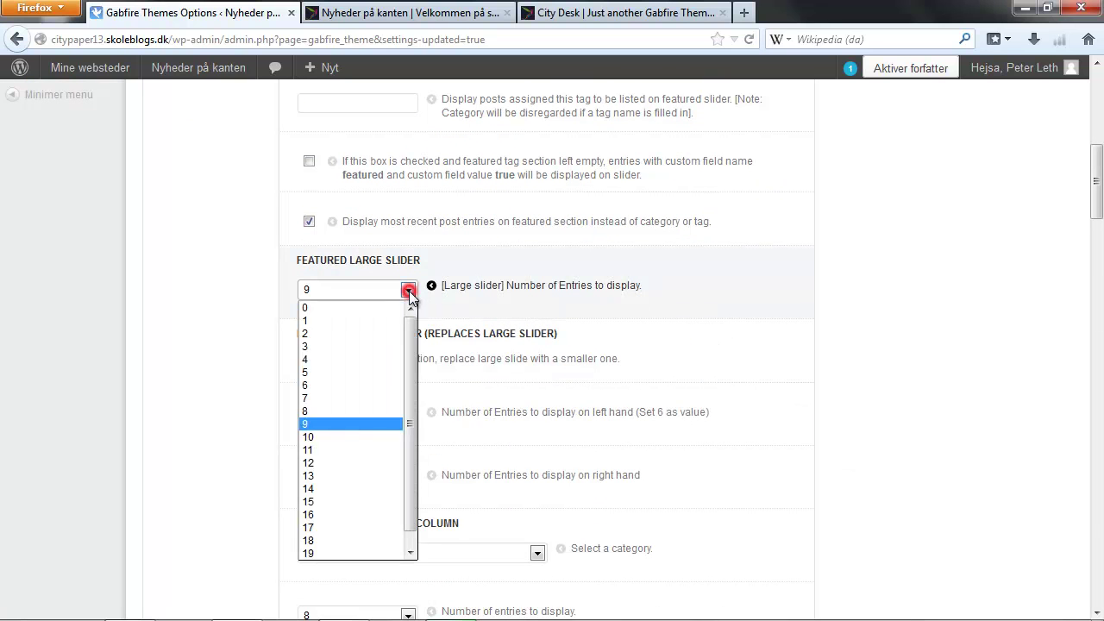
click(334, 385)
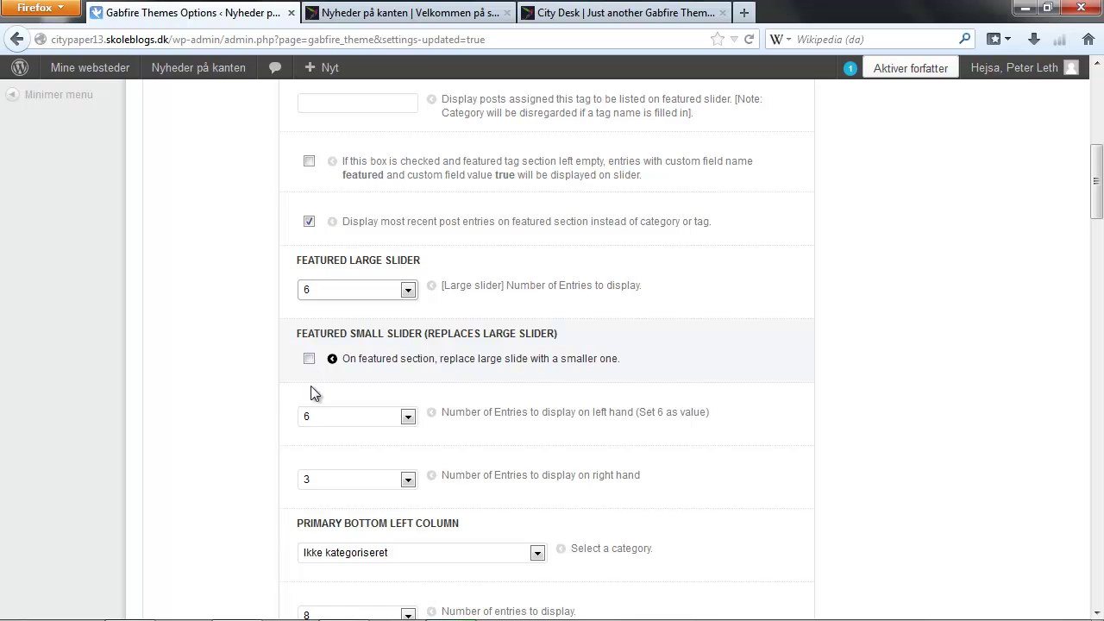
Set the primary bottom left column's category to Sport and the mid column secondary slider's category to Lokalt nyt.
scroll(317, 468, down, 2)
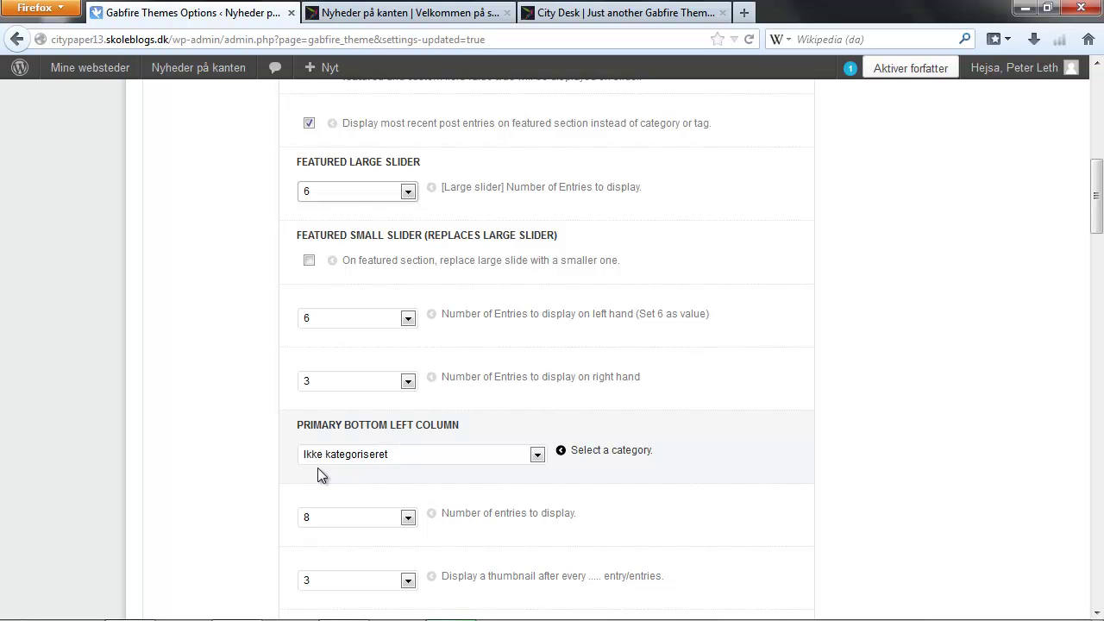
click(402, 455)
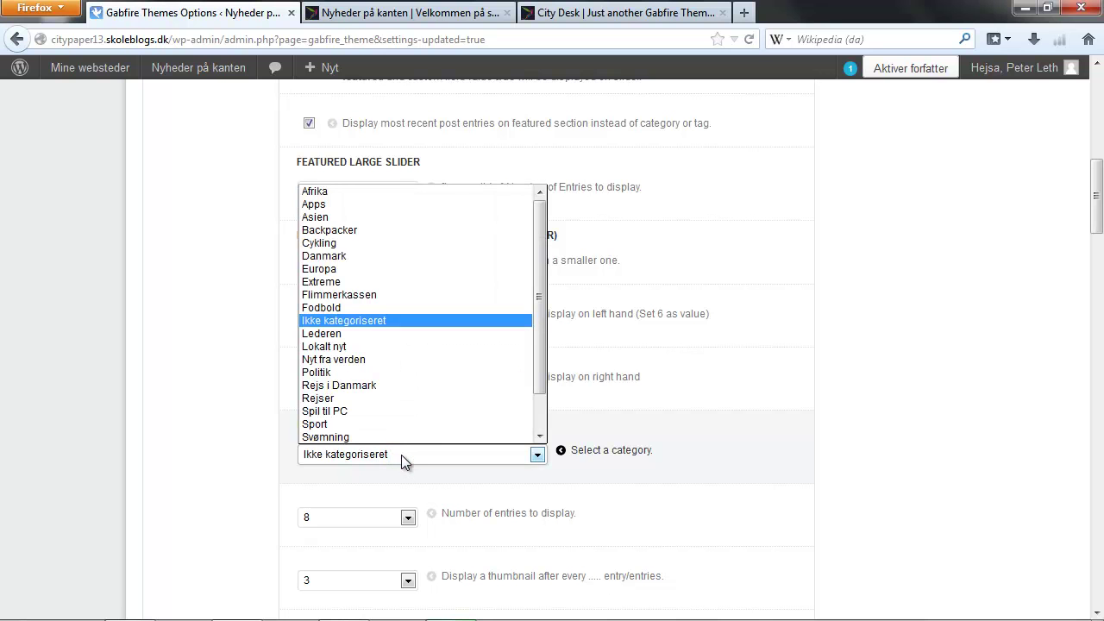
click(319, 423)
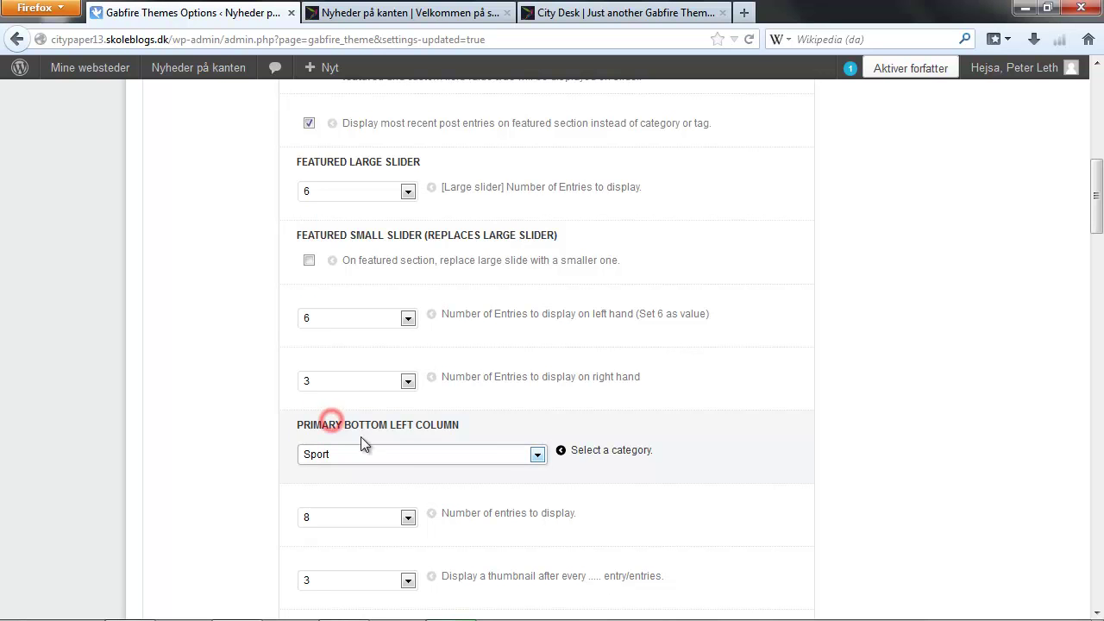
scroll(531, 496, down, 4)
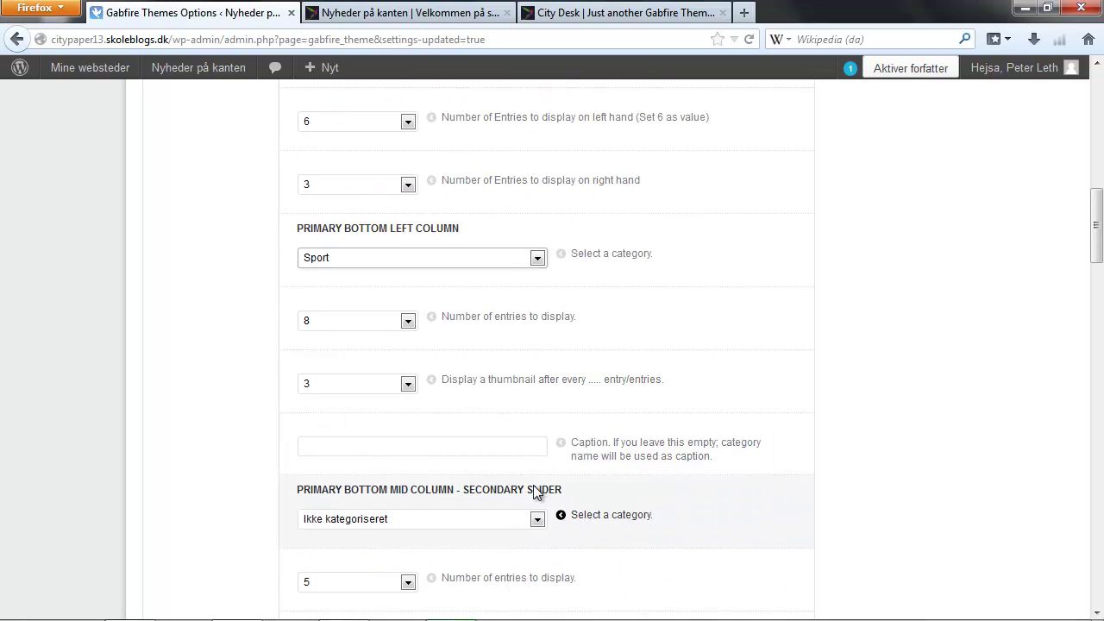
scroll(533, 488, down, 2)
click(537, 421)
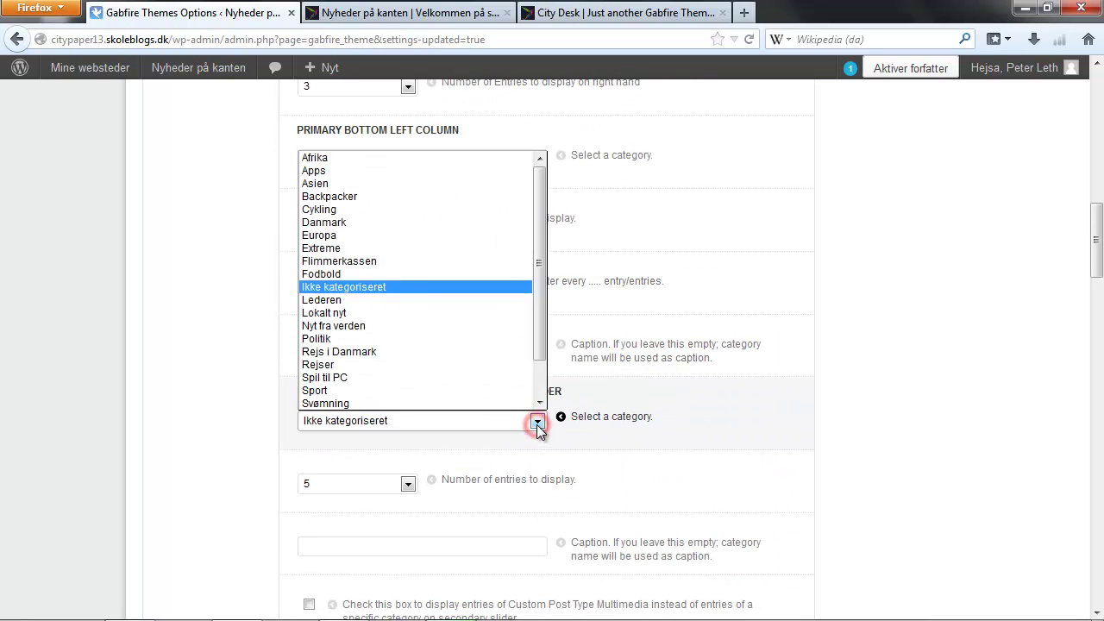
click(359, 314)
Set the category below the secondary slider to Lederen and the primary bottom right column's category to Rejser.
scroll(524, 464, down, 2)
scroll(524, 464, down, 3)
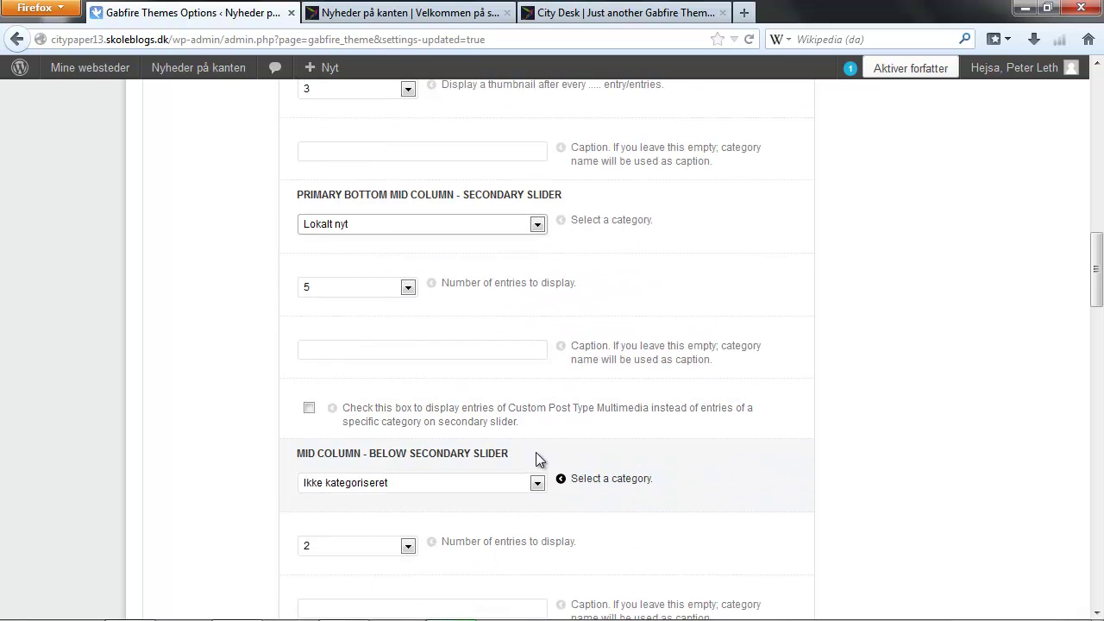
click(532, 490)
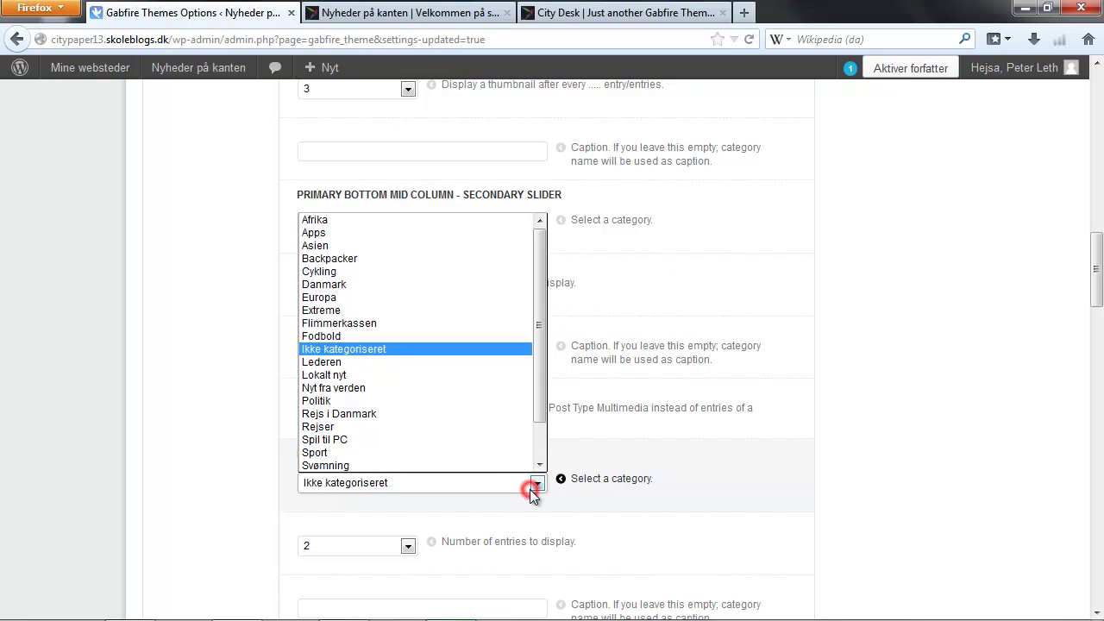
click(357, 364)
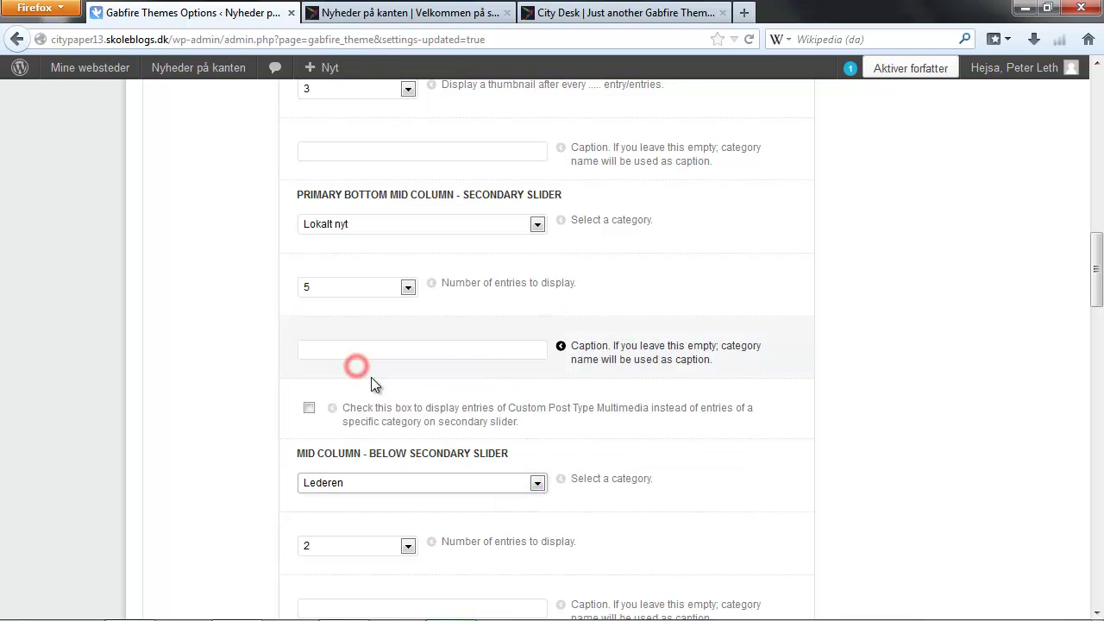
scroll(574, 509, down, 7)
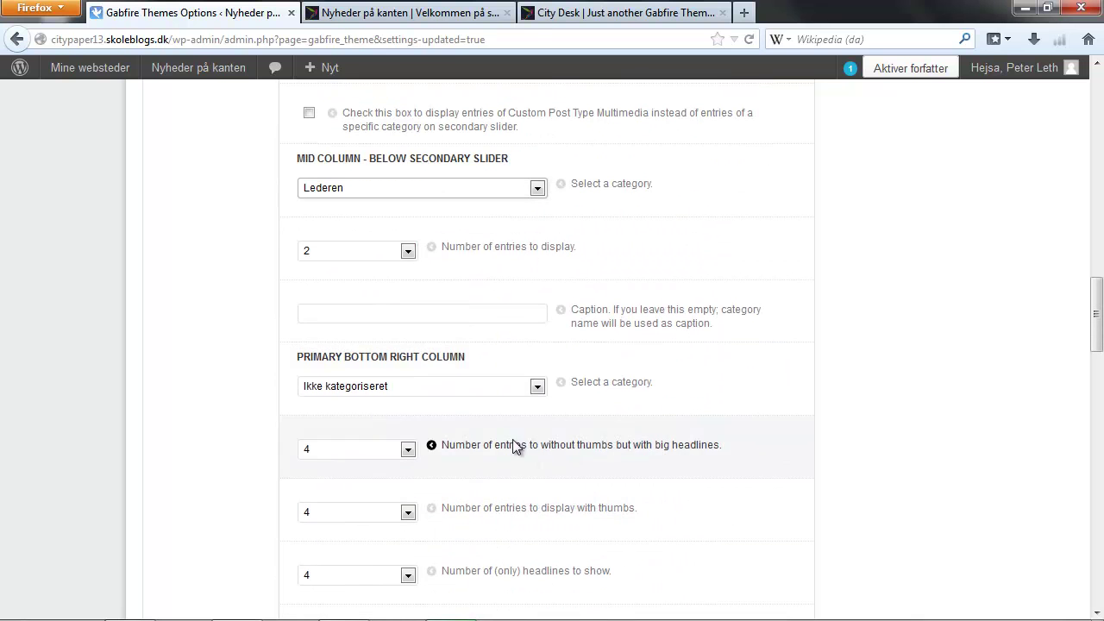
click(484, 390)
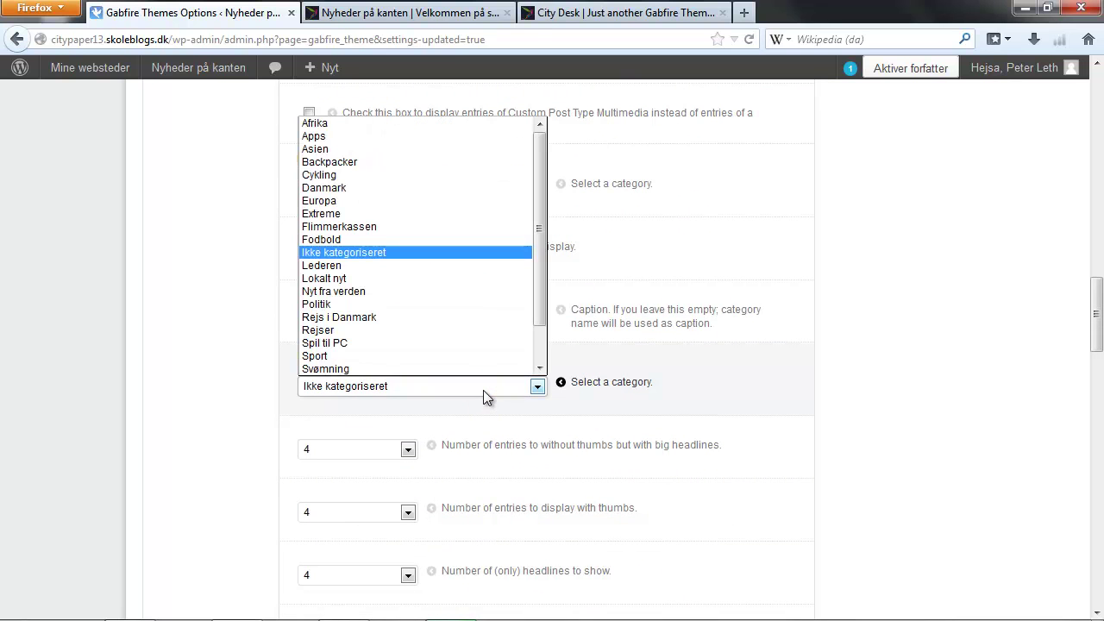
click(338, 336)
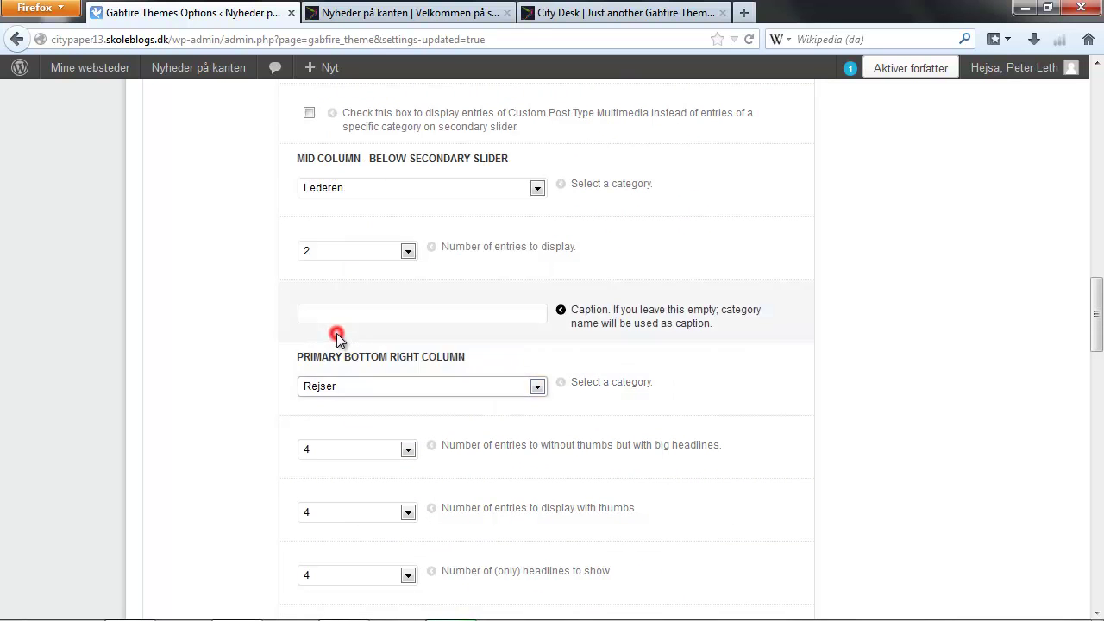
scroll(627, 502, down, 4)
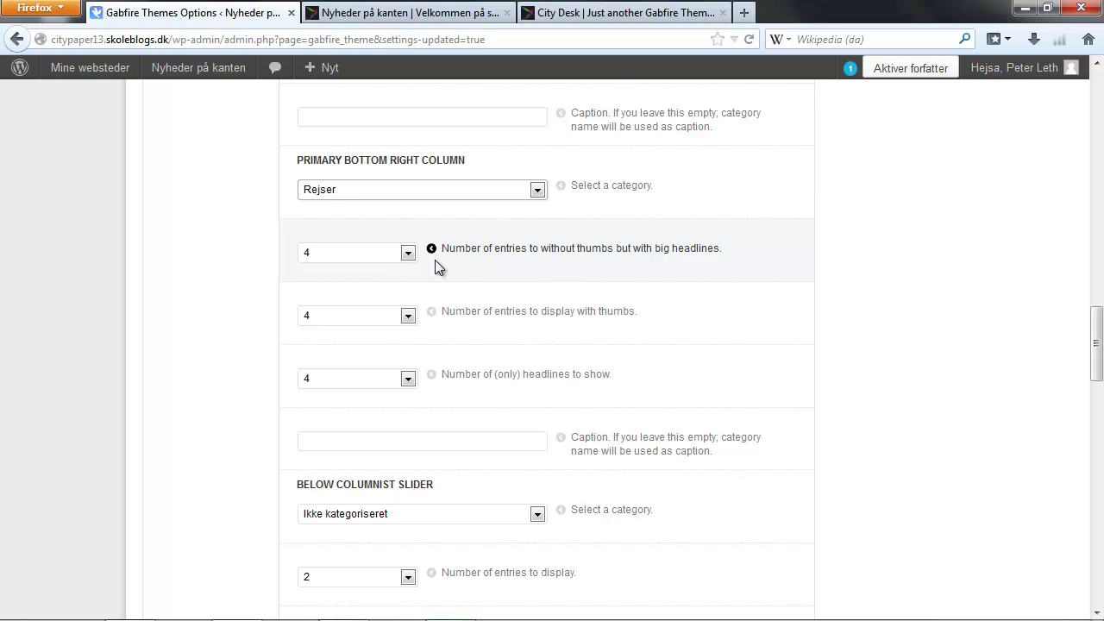
Set the primary bottom right column's entry counts to 2 each for big headlines, entries with thumbs and headlines only.
click(412, 253)
click(322, 296)
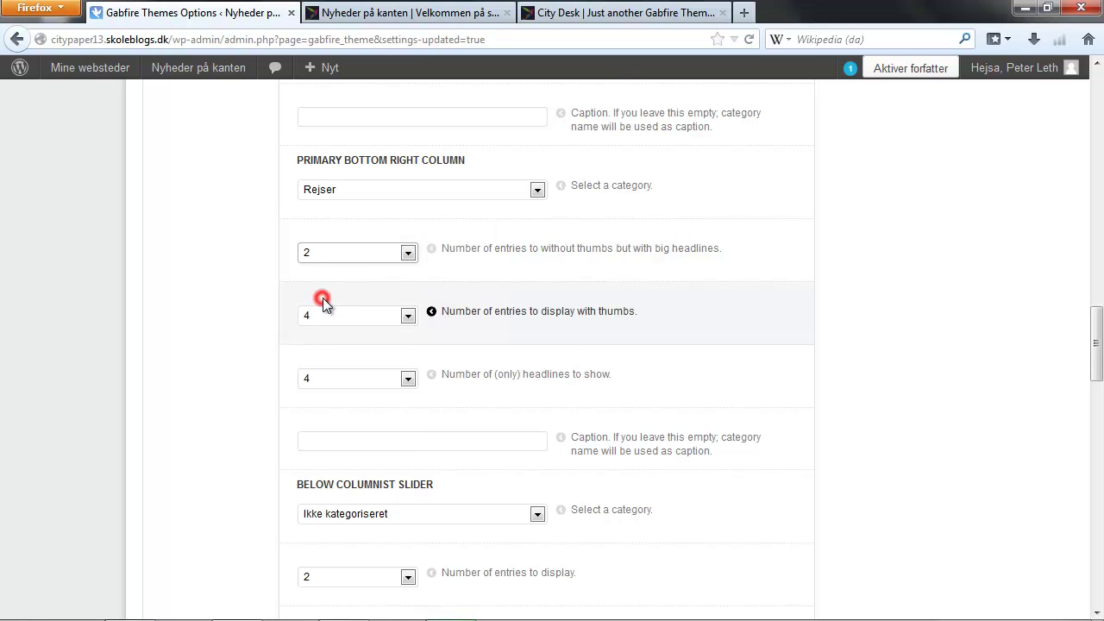
click(408, 318)
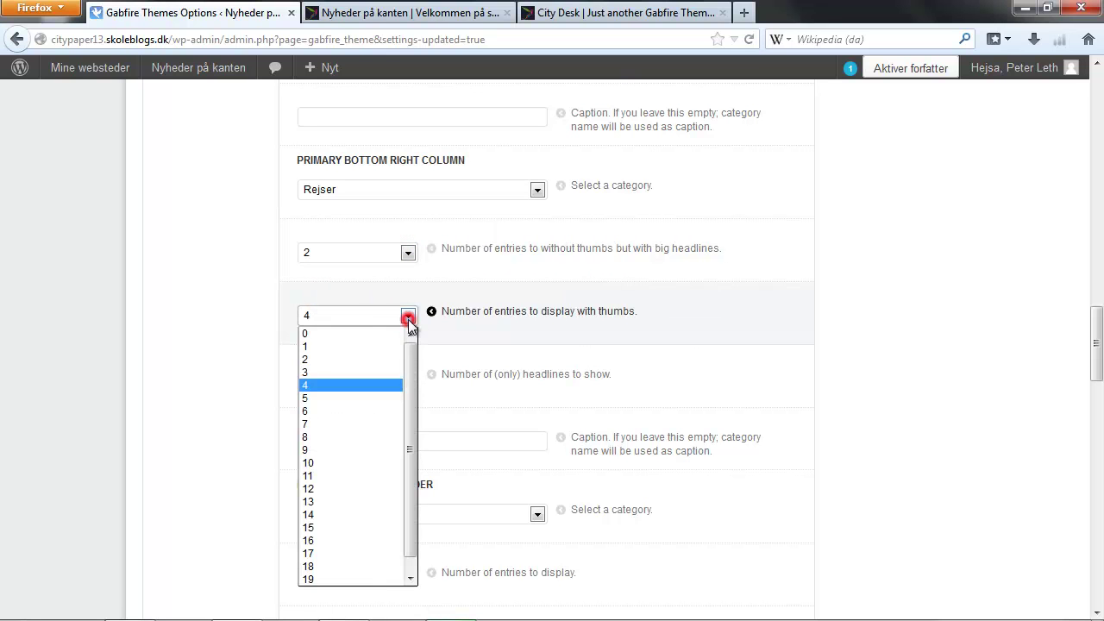
click(337, 356)
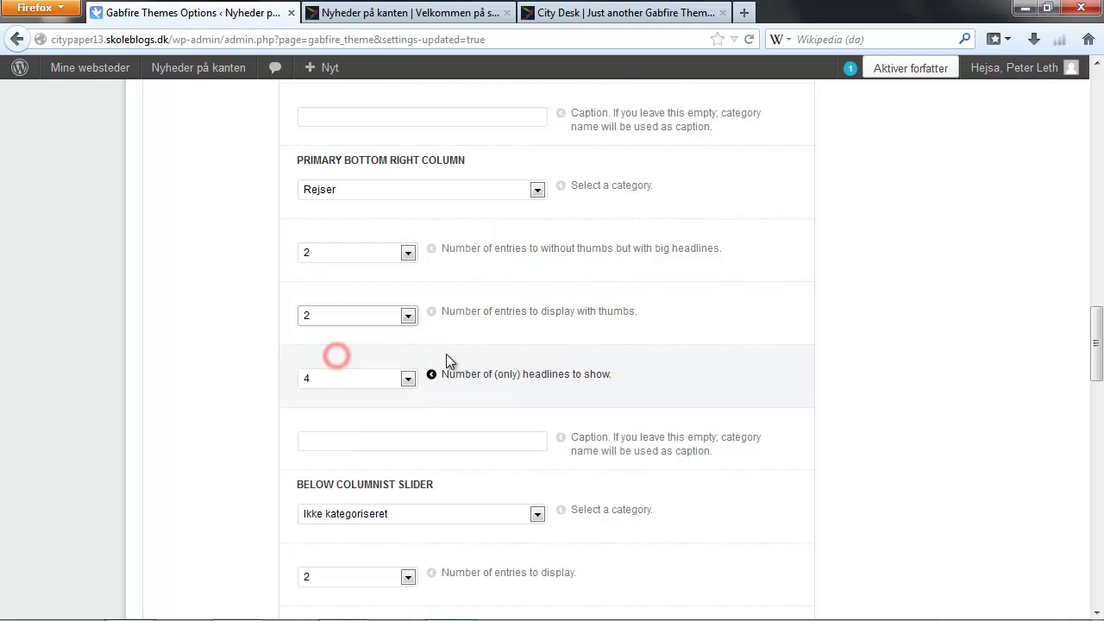
click(408, 379)
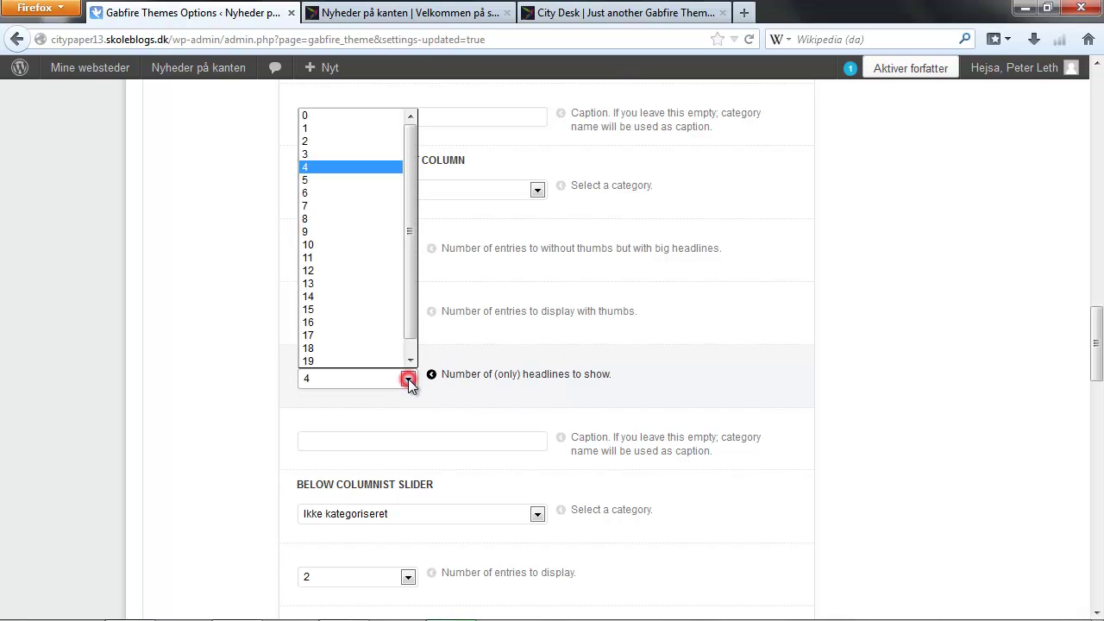
click(335, 141)
scroll(699, 274, up, 1)
scroll(699, 276, up, 8)
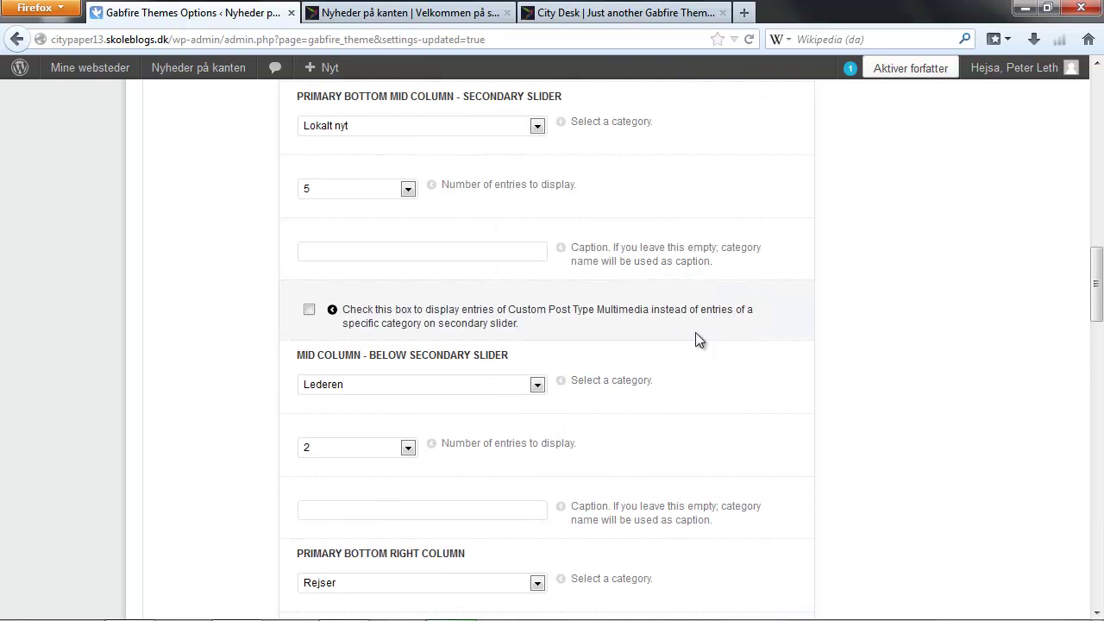
scroll(697, 357, down, 13)
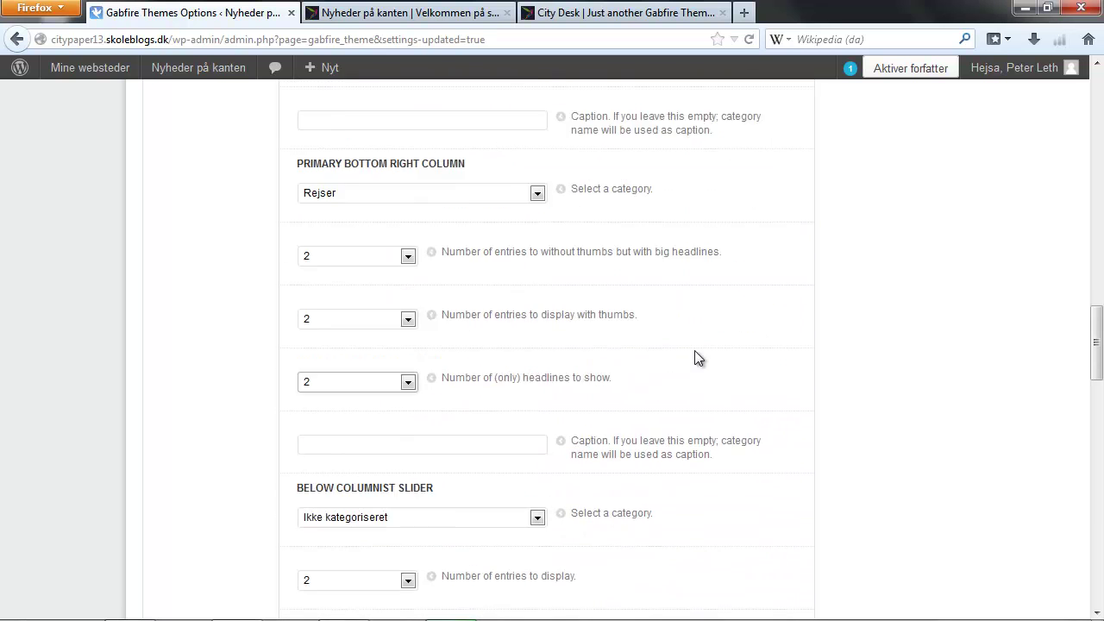
Examine the four-column row at the foot of the City Desk demo page to locate the subnews sections, then return to the theme options.
scroll(698, 358, down, 3)
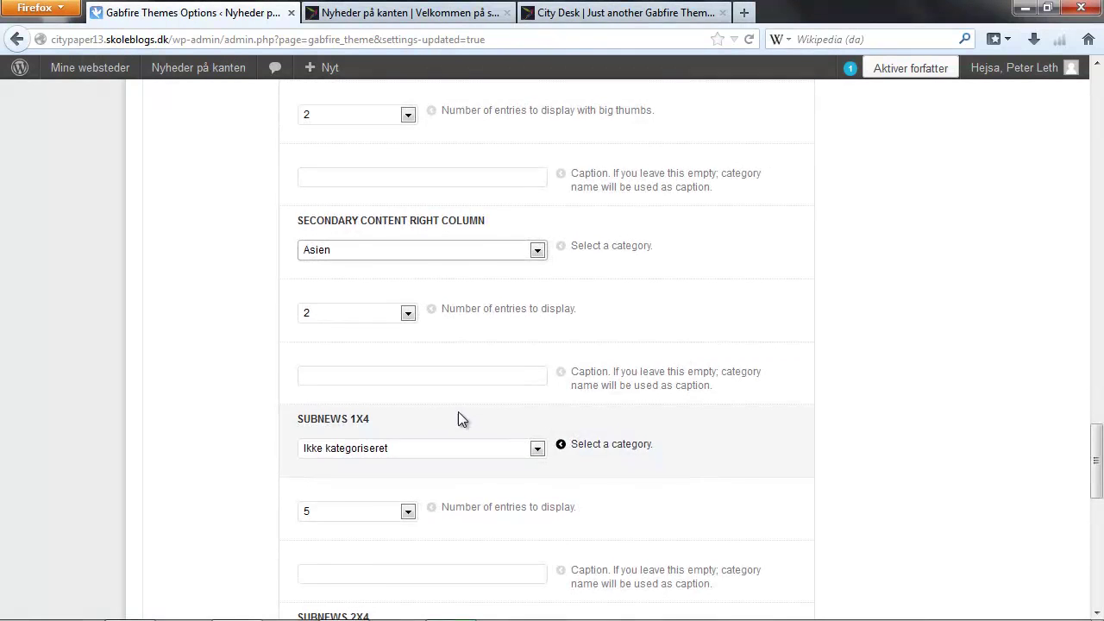
scroll(458, 411, down, 5)
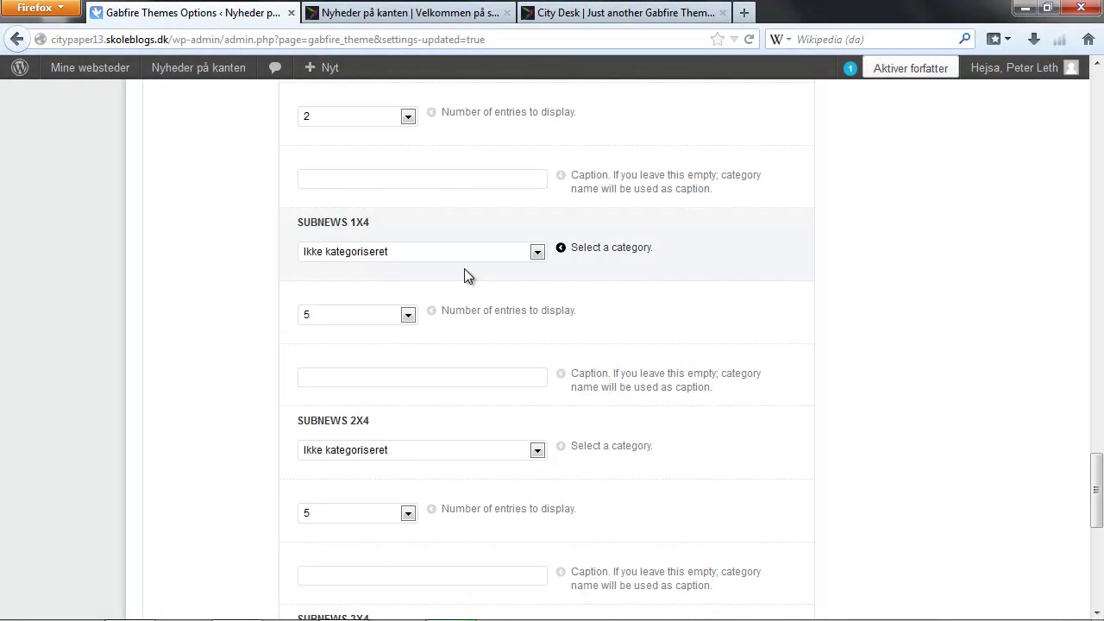
click(572, 18)
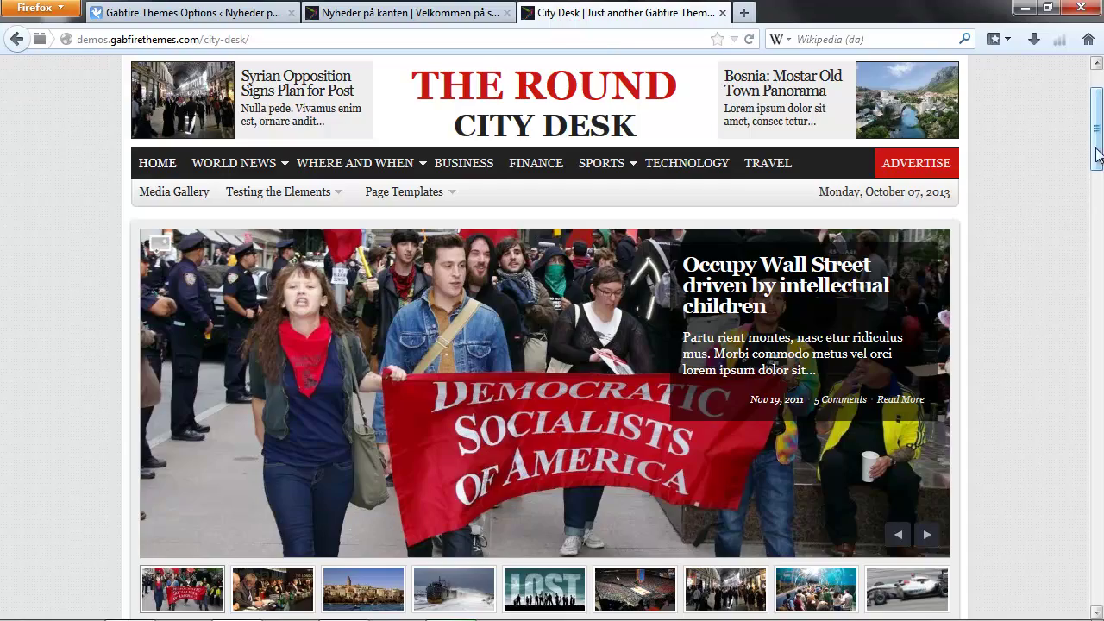
scroll(1099, 170, down, 15)
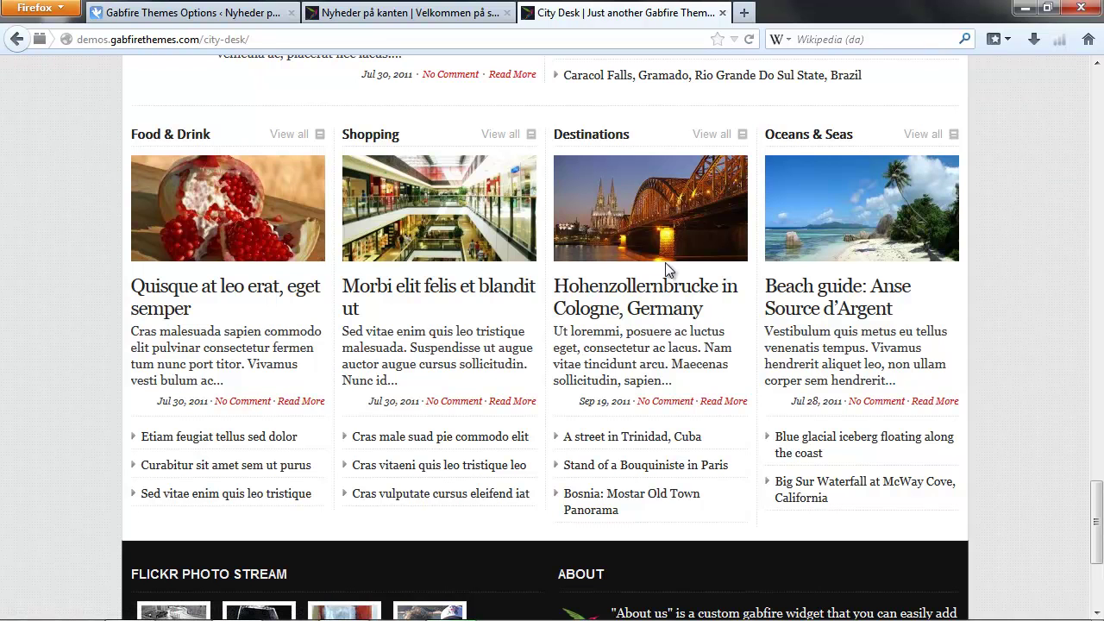
click(246, 11)
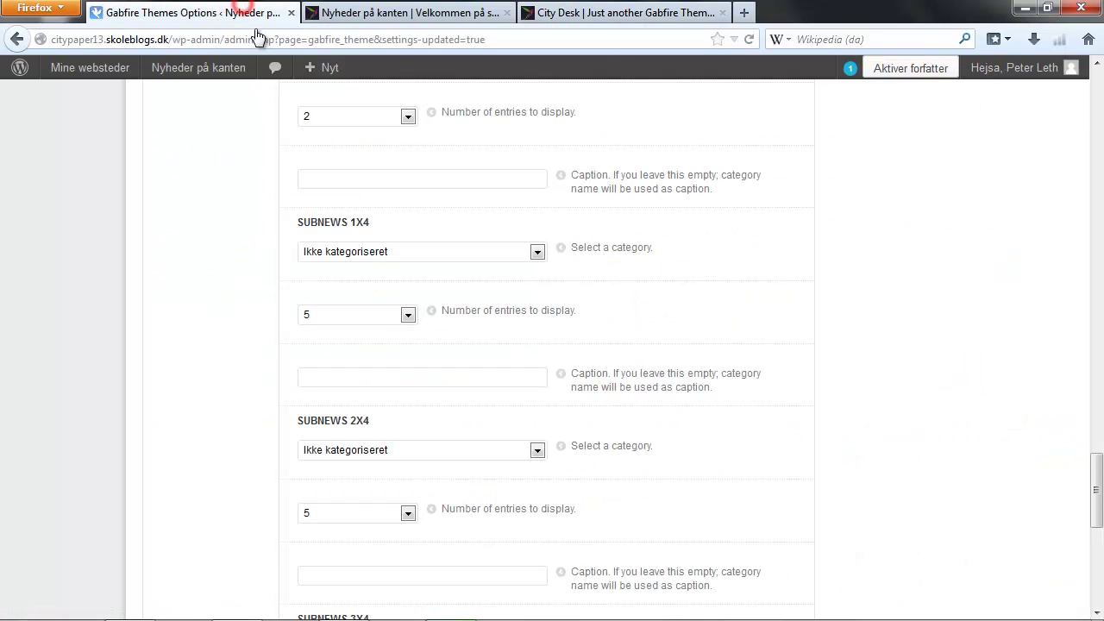
Set the Subnews 1x4 category to Svømning and the Subnews 2x4 category to Fodbold.
click(538, 252)
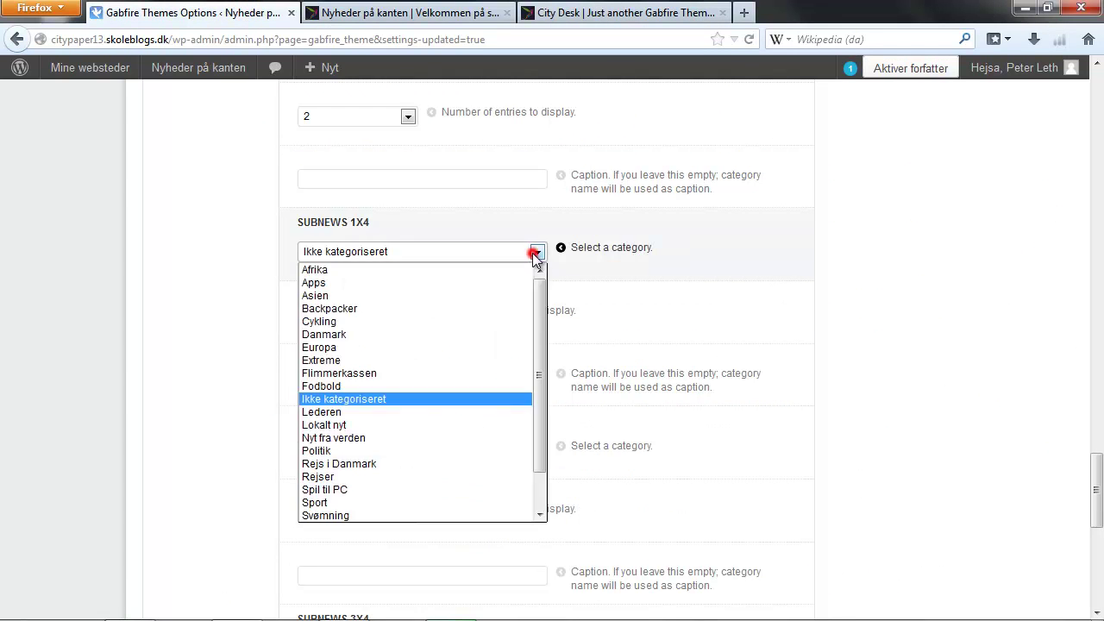
click(363, 513)
click(428, 452)
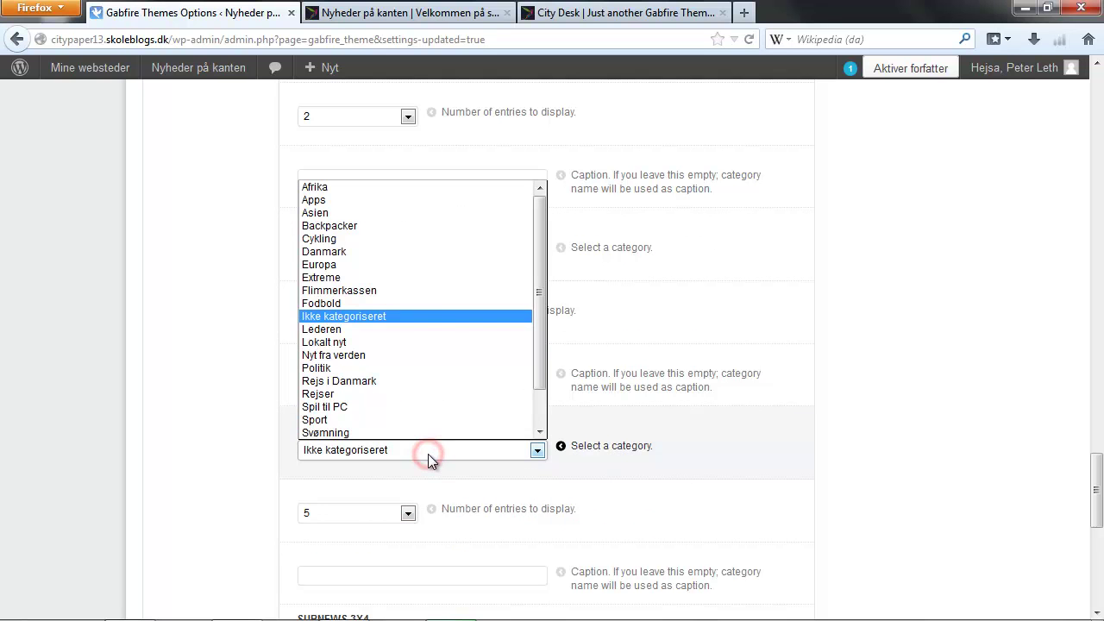
click(337, 304)
Set the Subnews 3x4 category to Cykling and the Subnews 4x4 category to Fodbold, and save the settings.
scroll(449, 462, down, 3)
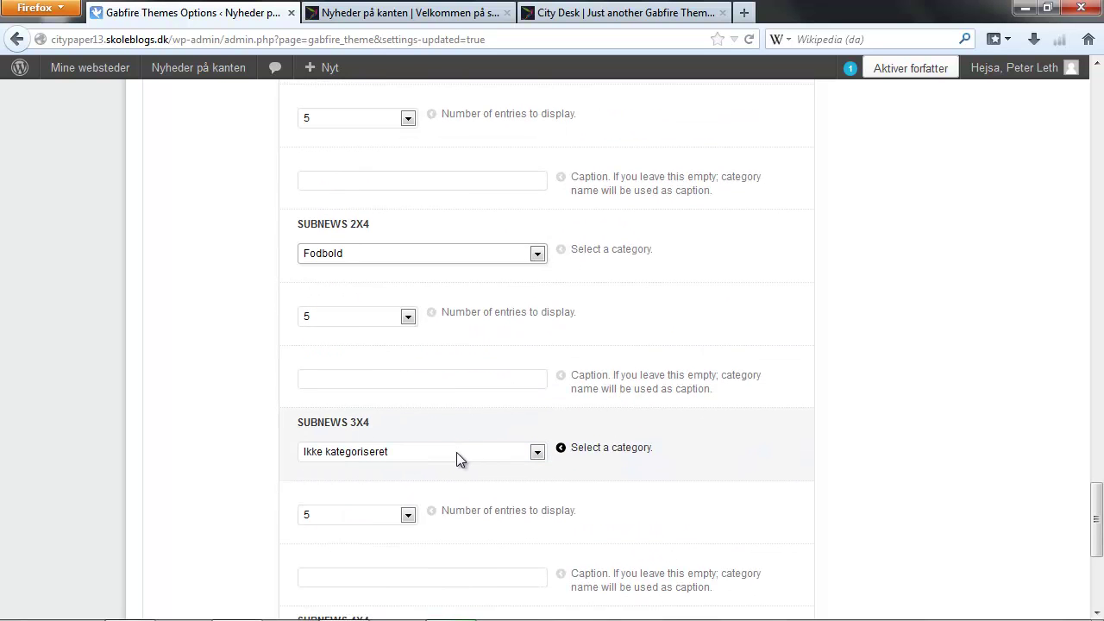
click(457, 456)
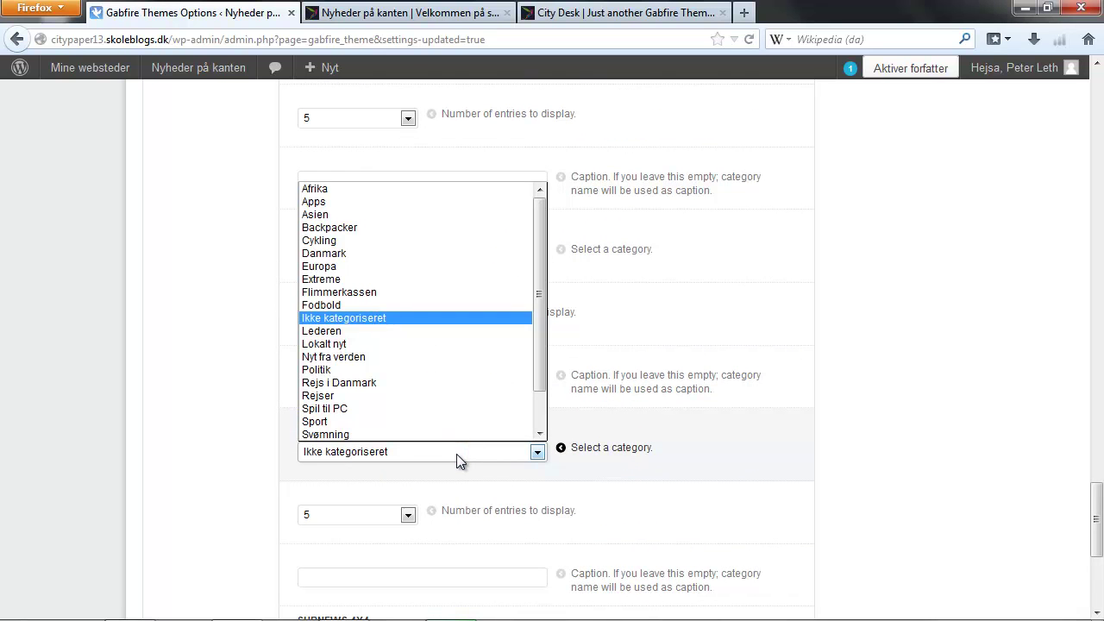
click(336, 240)
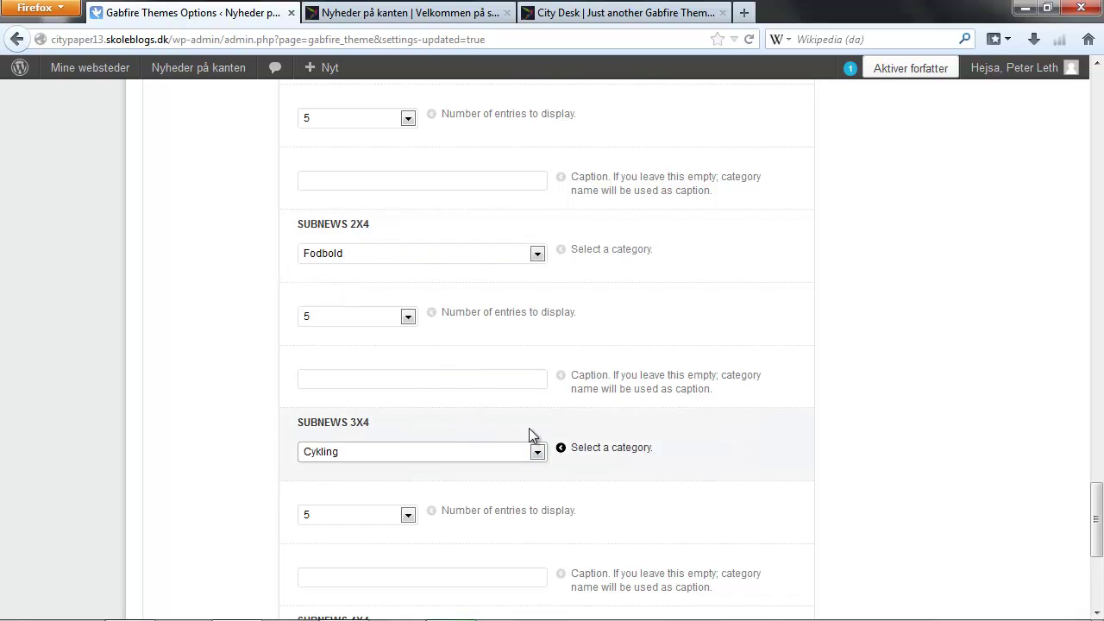
scroll(530, 423, down, 5)
click(469, 355)
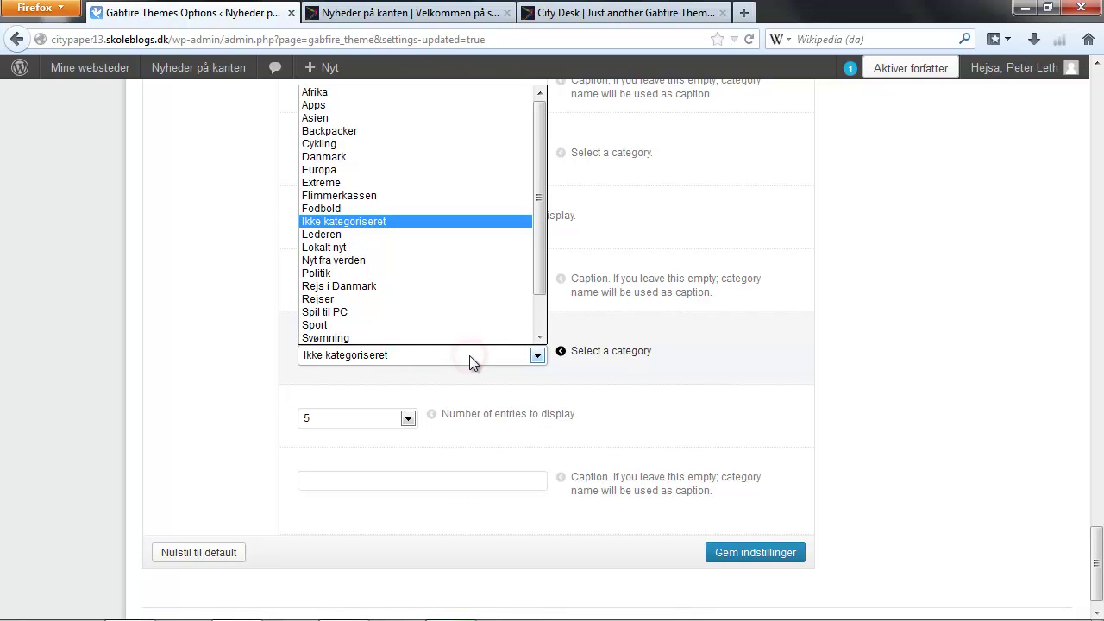
click(380, 209)
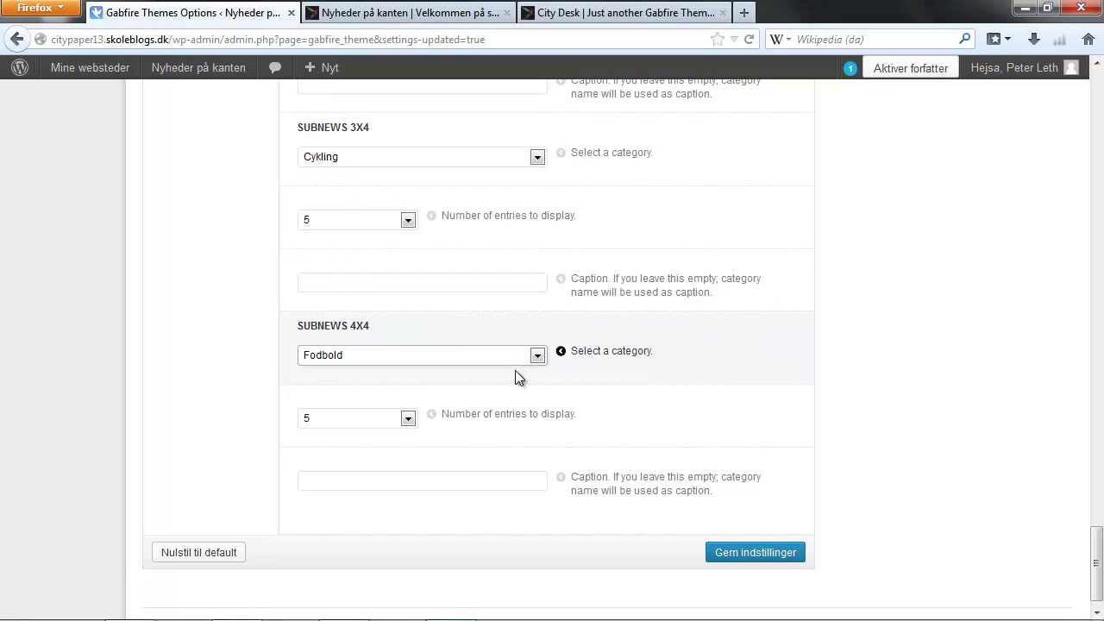
click(760, 553)
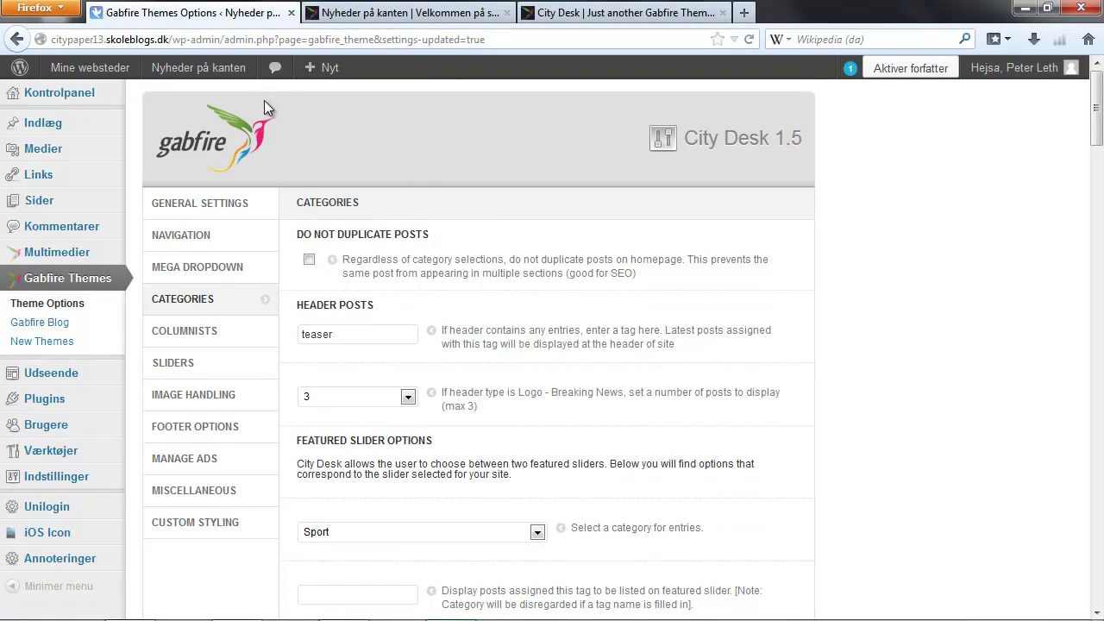
Open the Nyheder på kanten front page and examine its header posts, featured slider and primary columns.
click(226, 69)
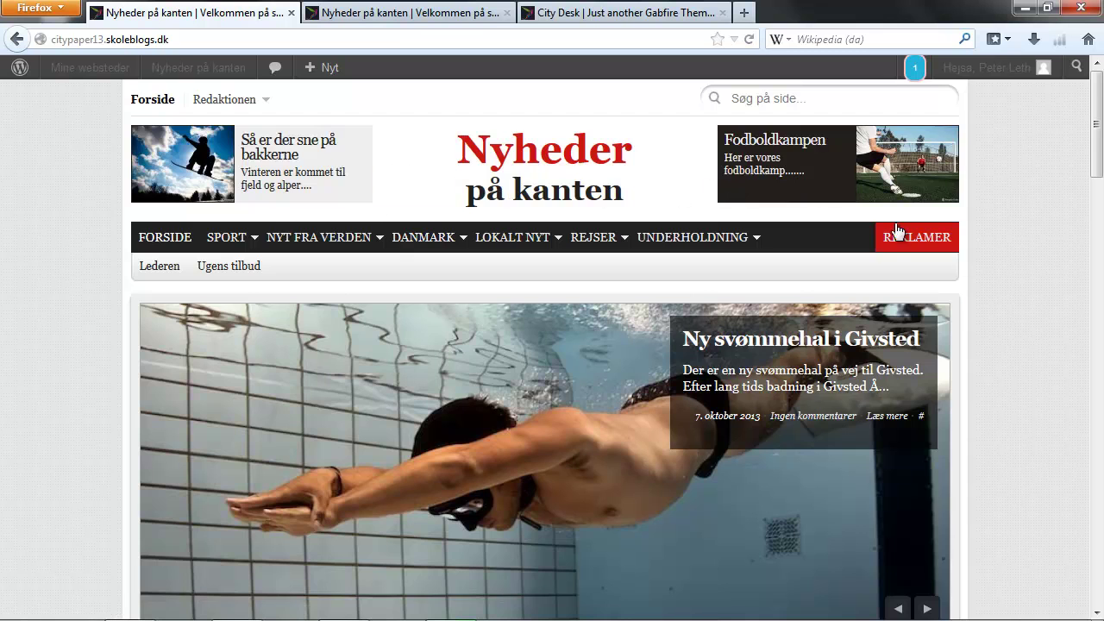
scroll(802, 198, down, 4)
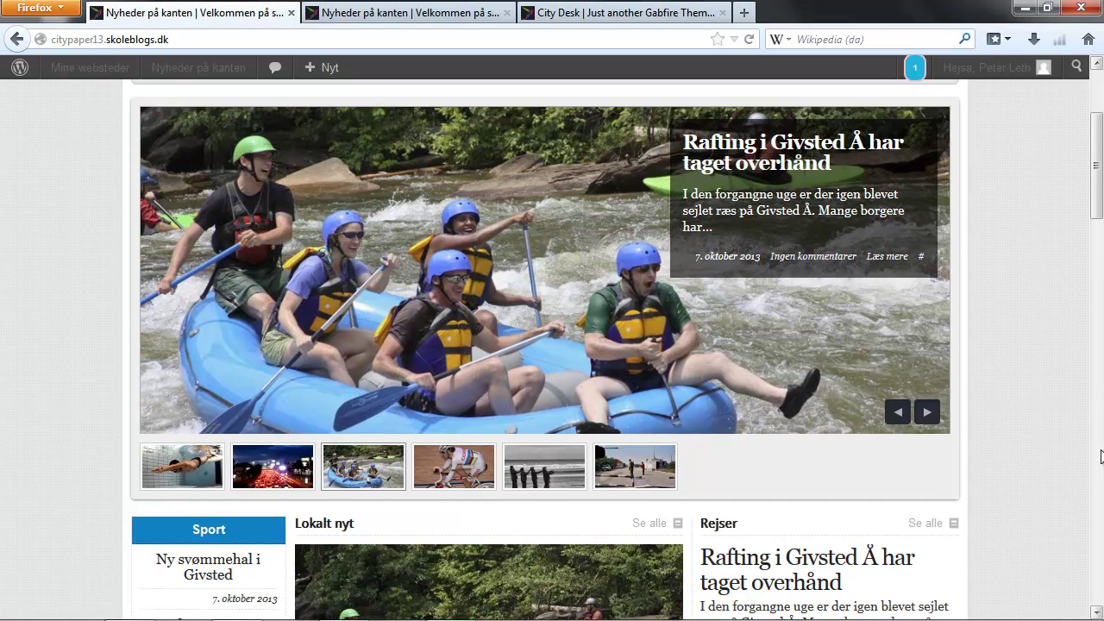
scroll(1101, 455, up, 2)
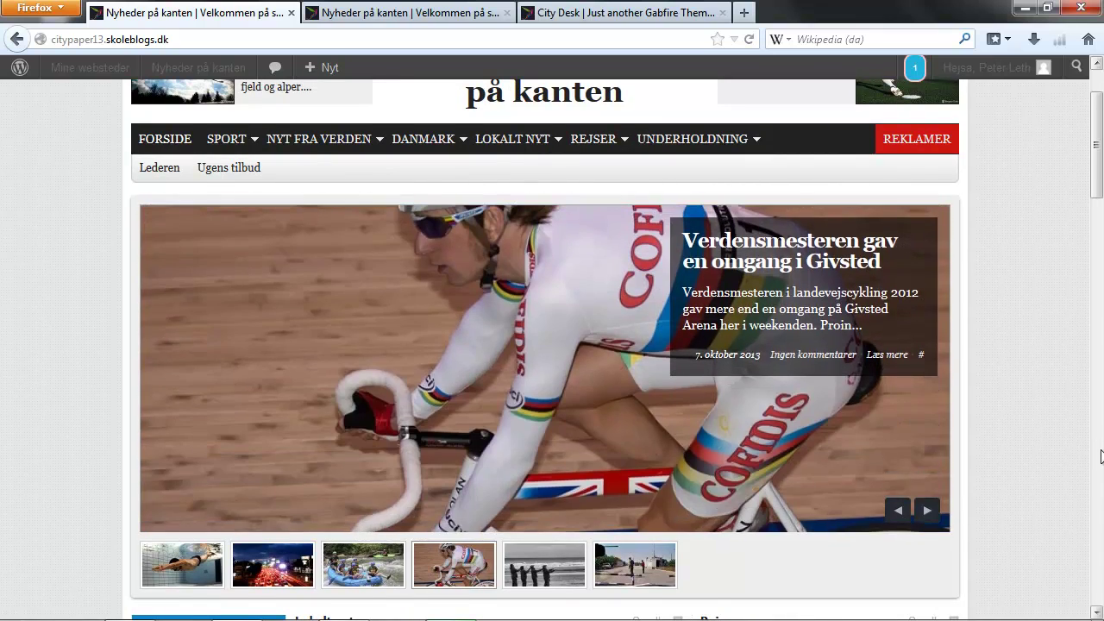
scroll(1101, 455, down, 10)
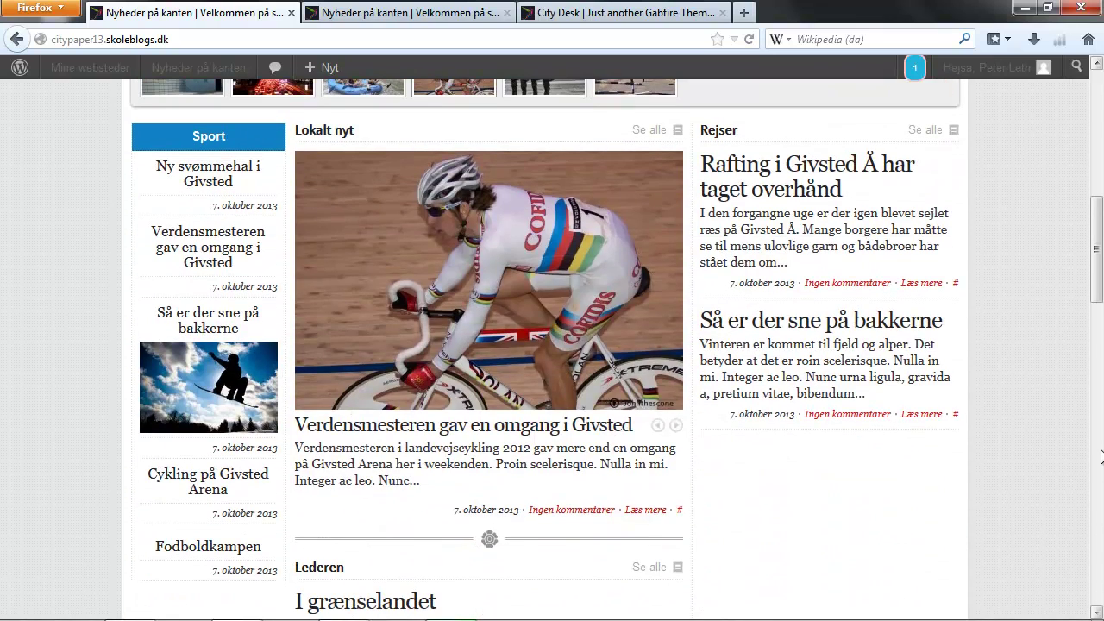
Review the front page's lower sections, from Lederen and Extreme through Svømning and Asien to the four-column subnews row.
scroll(1101, 455, down, 3)
scroll(1101, 456, down, 11)
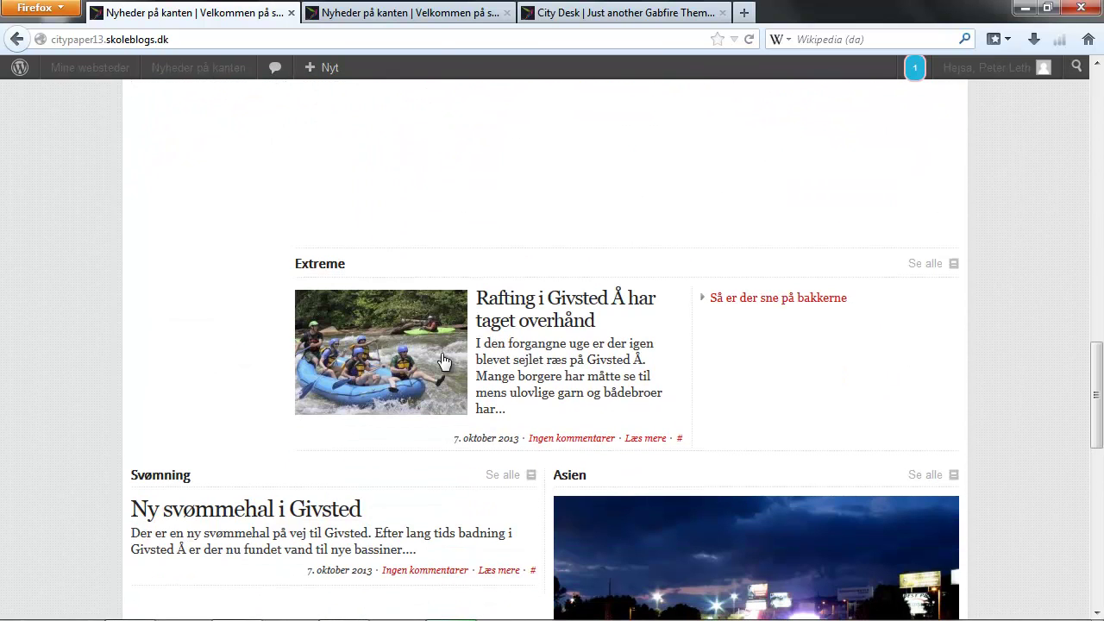
scroll(501, 328, down, 4)
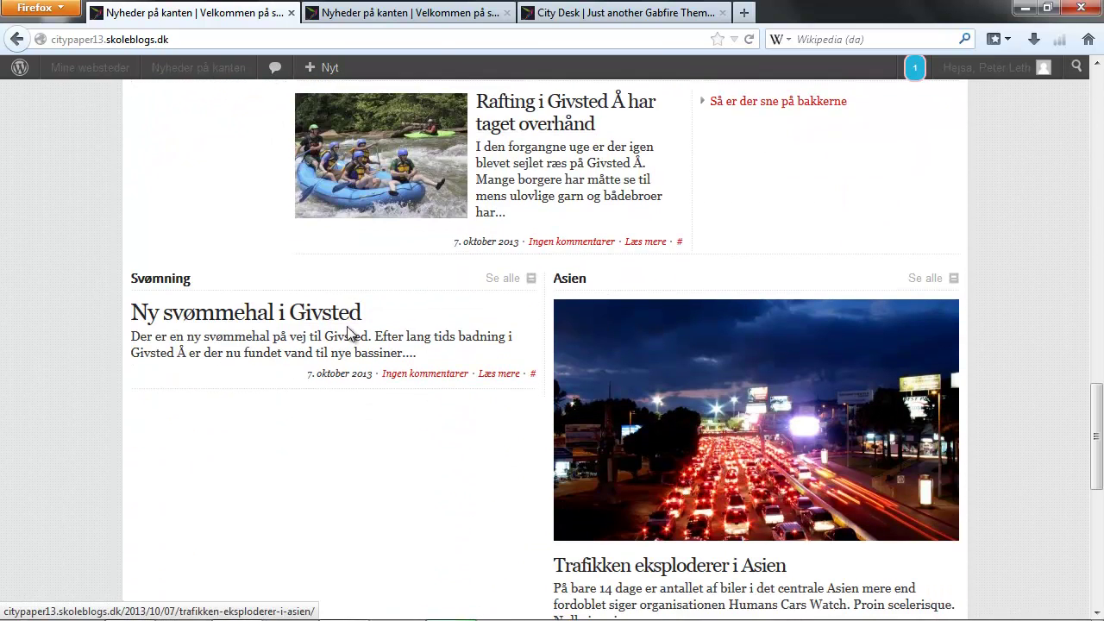
scroll(434, 320, down, 2)
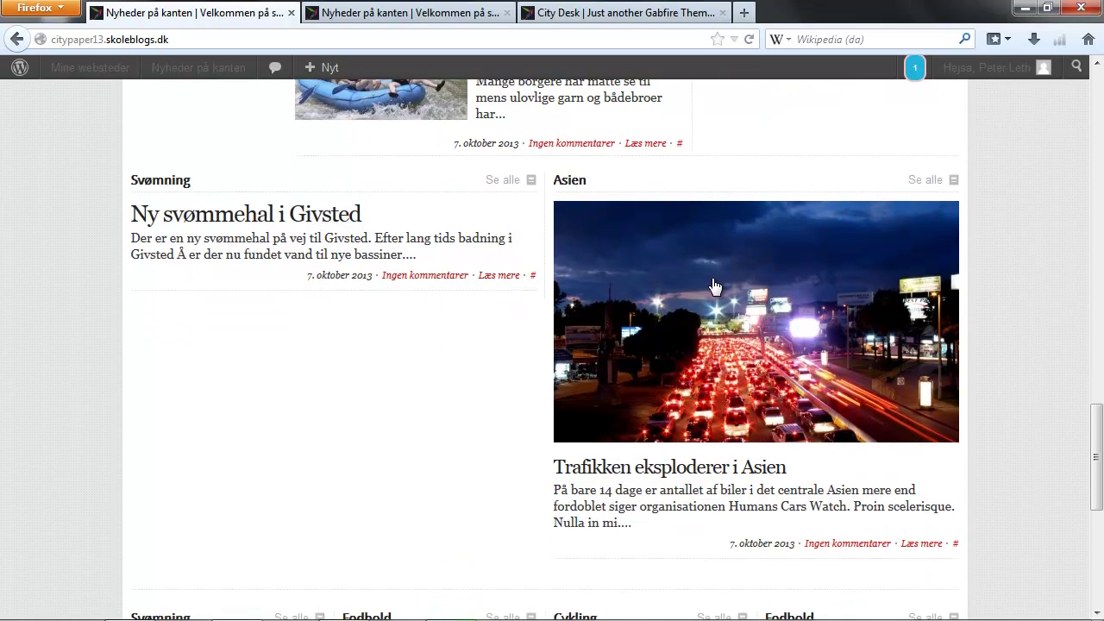
scroll(712, 288, down, 4)
scroll(713, 288, down, 2)
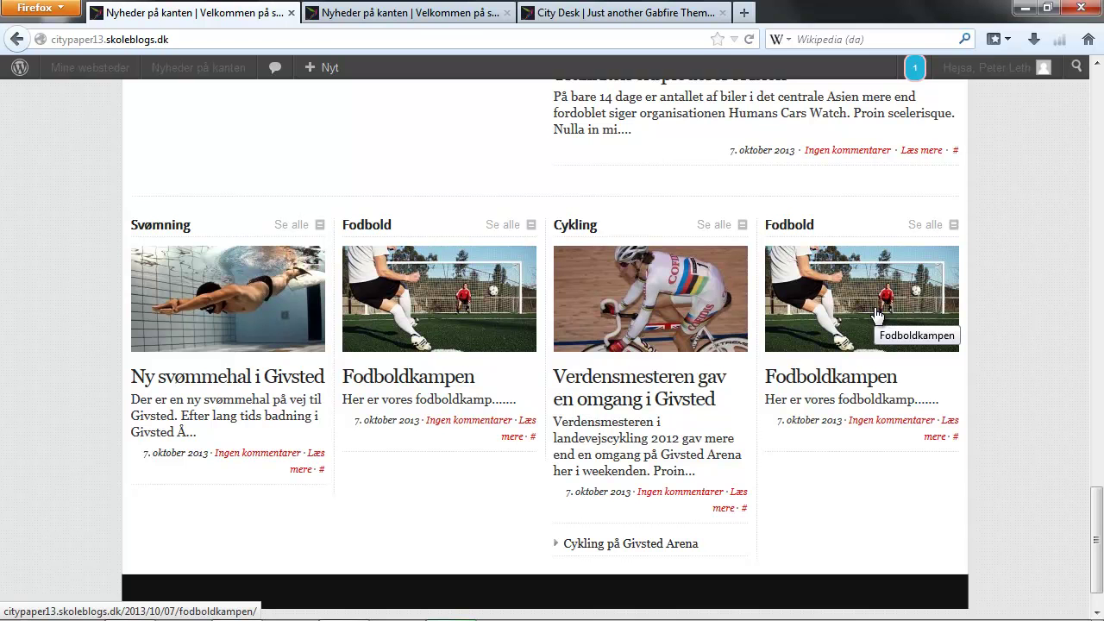
scroll(876, 315, up, 2)
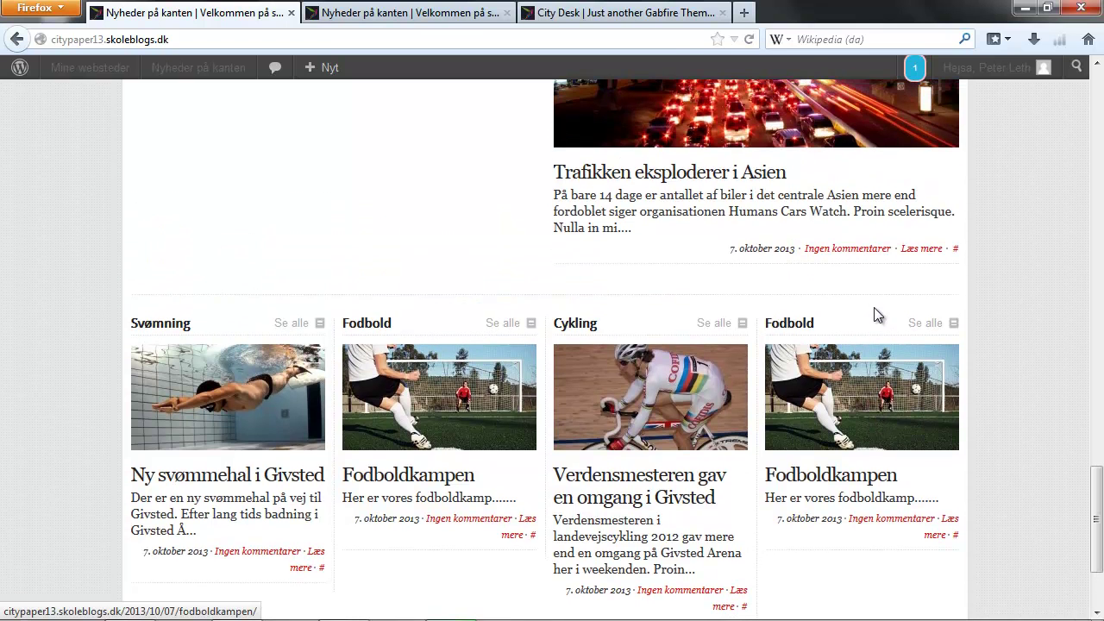
scroll(878, 321, up, 5)
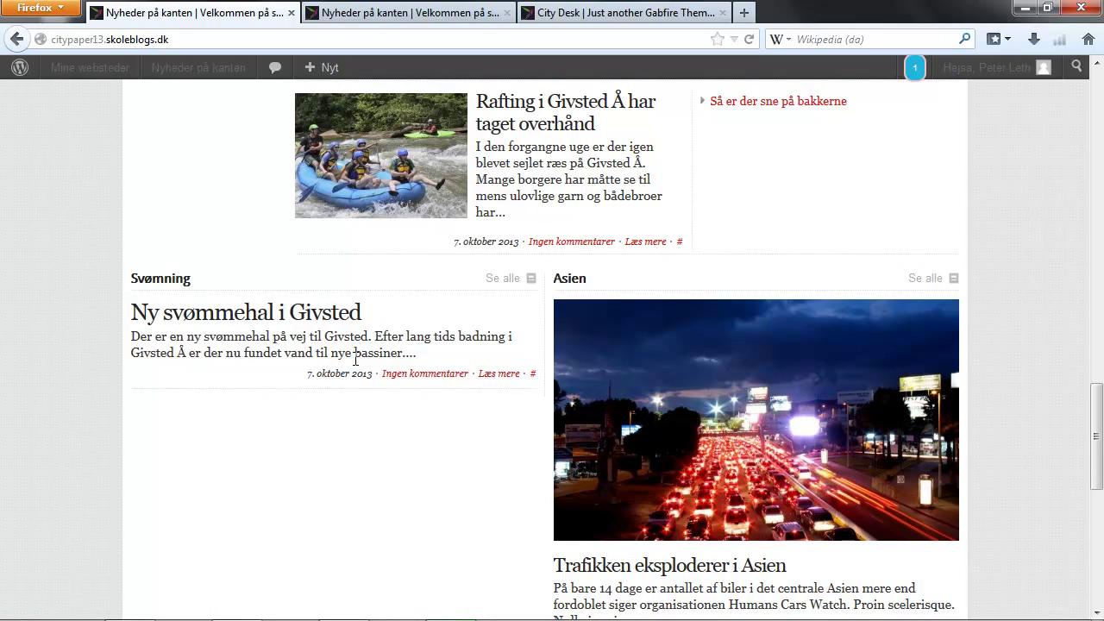
scroll(356, 360, down, 3)
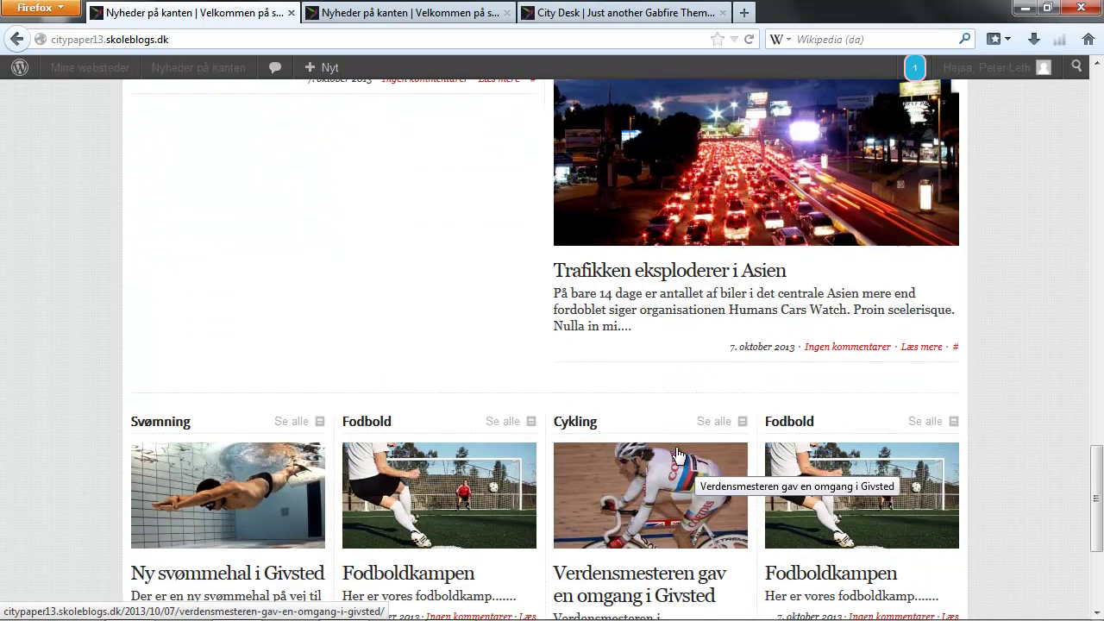
scroll(464, 266, up, 7)
scroll(466, 273, up, 3)
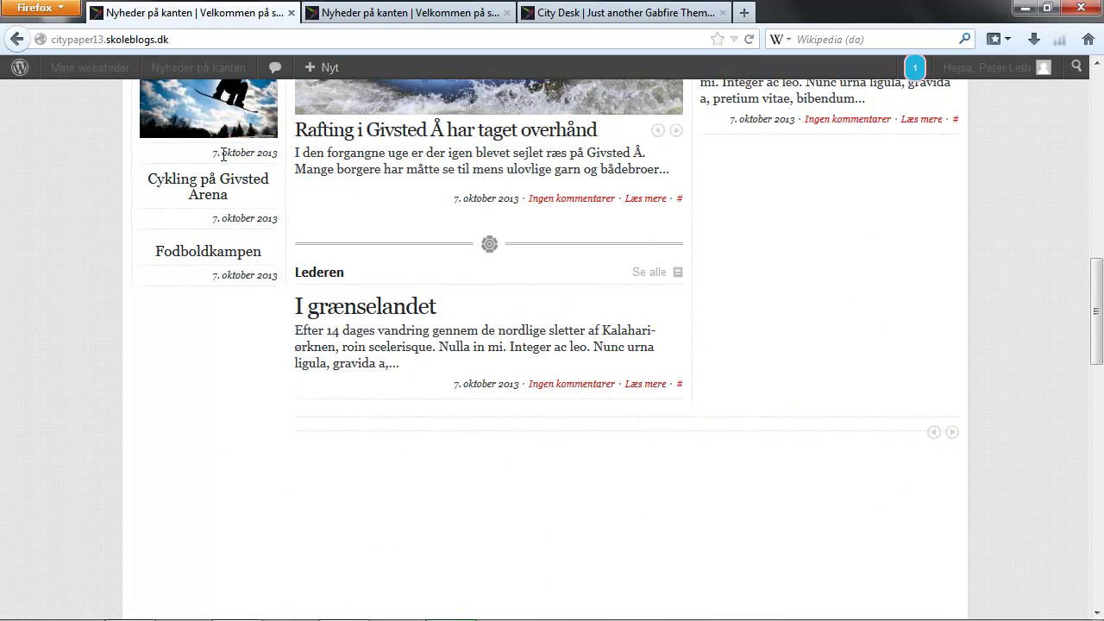
Return to the site's dashboard and reopen the Gabfire Theme Options.
click(173, 69)
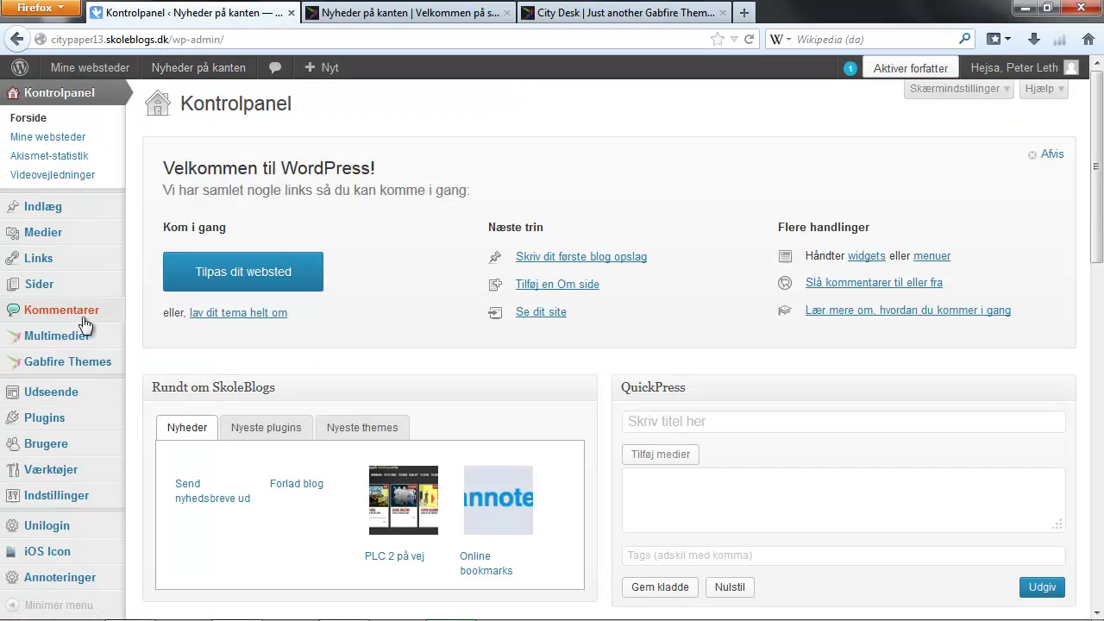
mouse_move(79, 362)
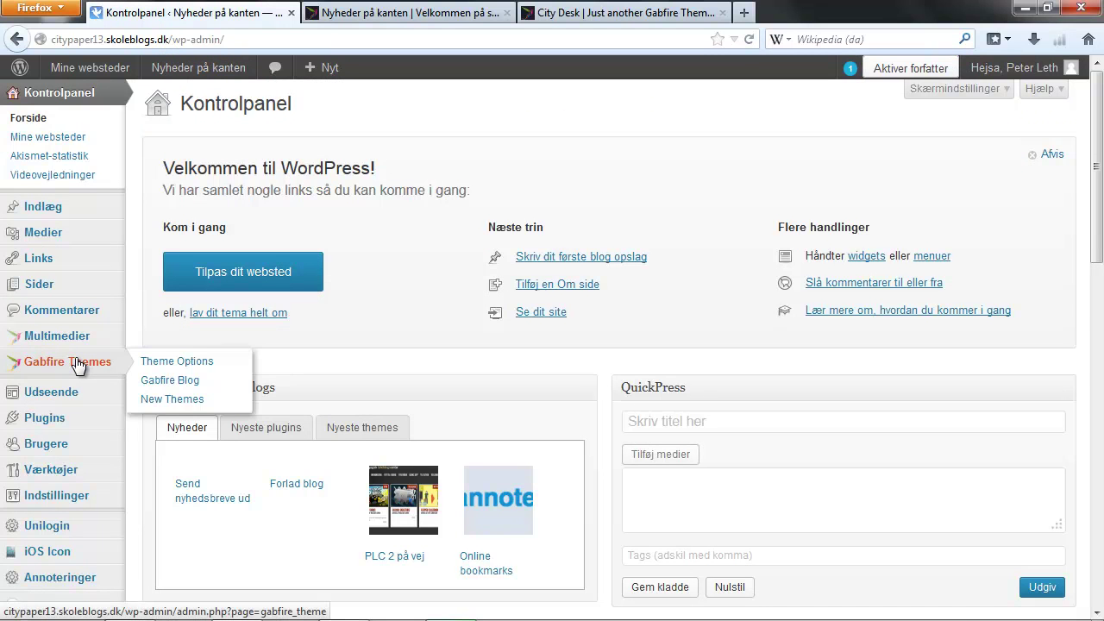
click(164, 363)
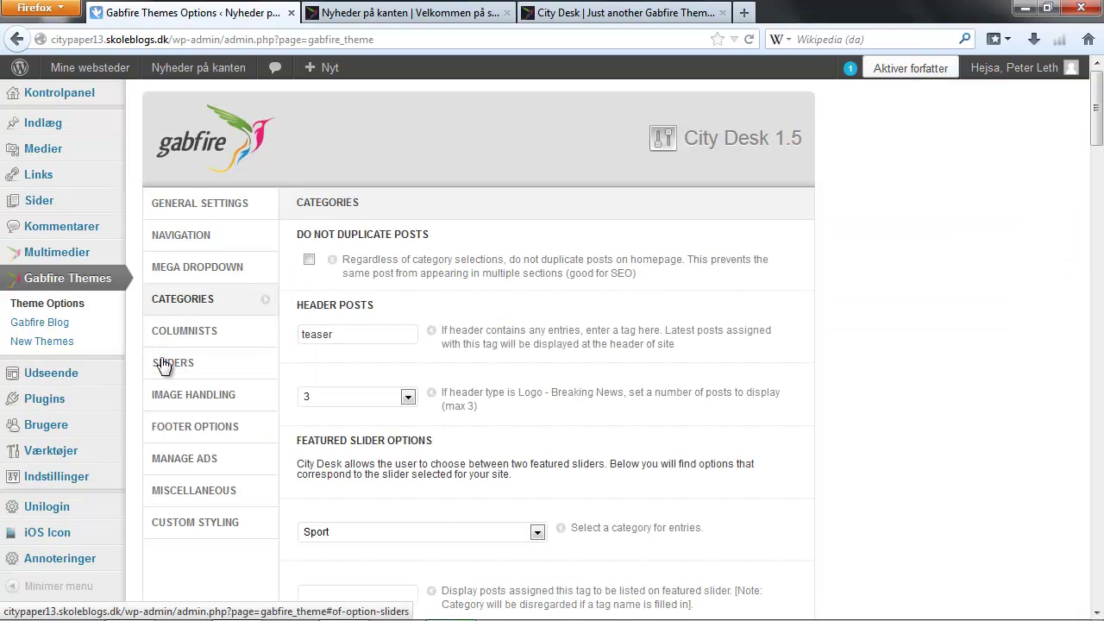